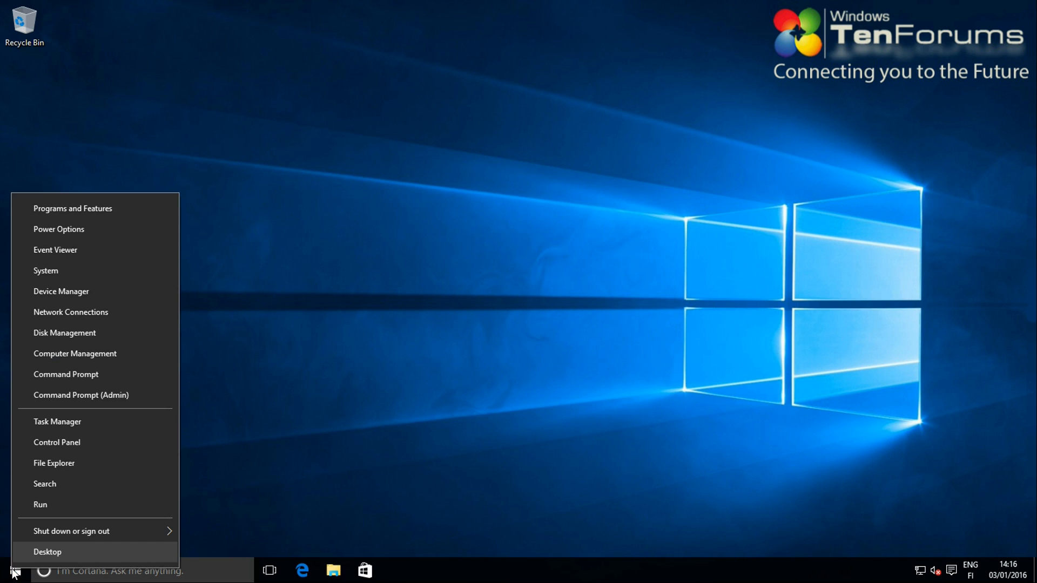
# Change the computer name from DESKTOP-UPTJGDI to Test-PC in System properties and restart now
pyautogui.click(77, 273)
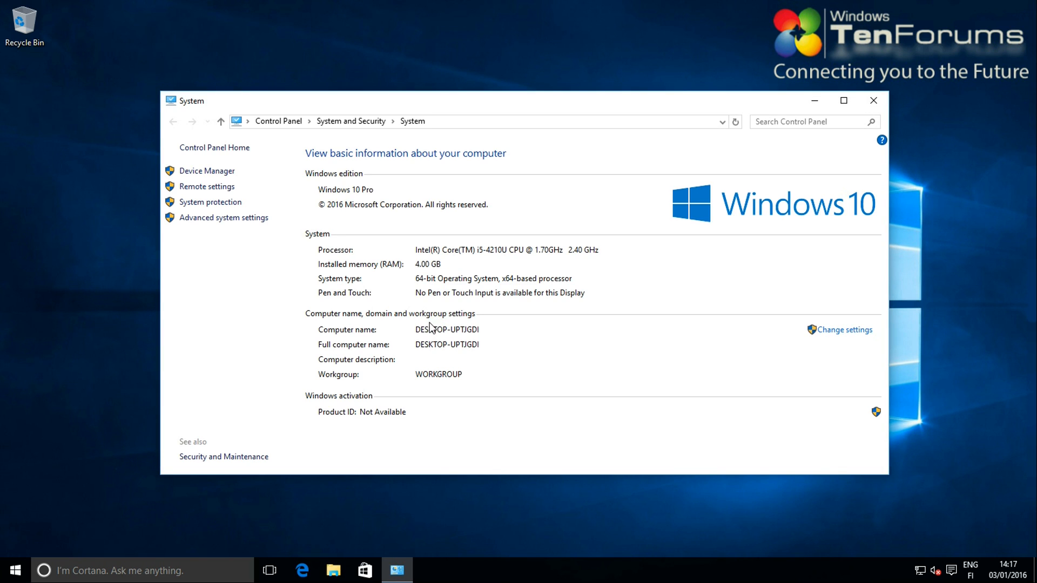
pyautogui.click(846, 330)
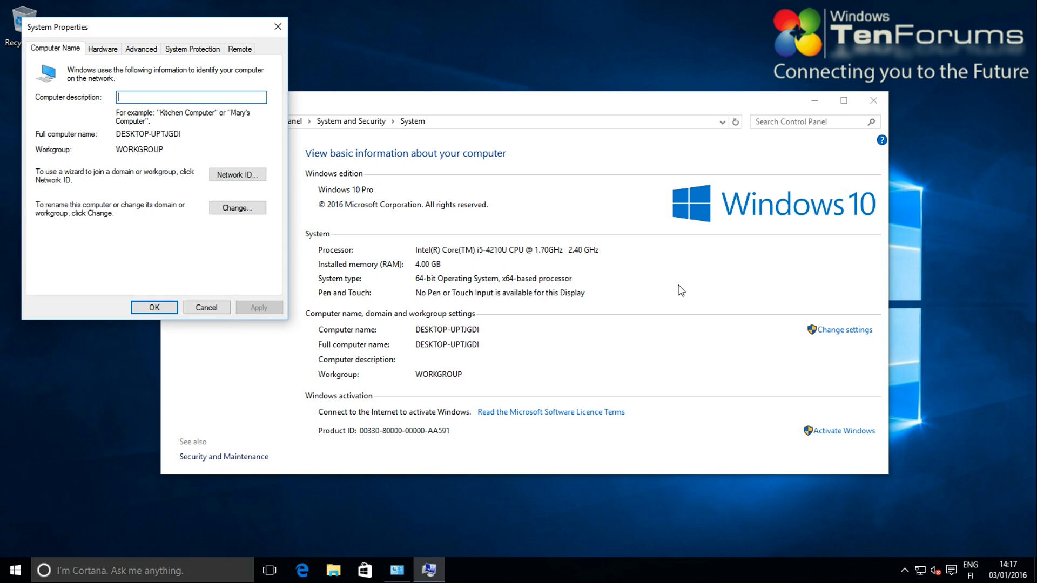
pyautogui.click(241, 208)
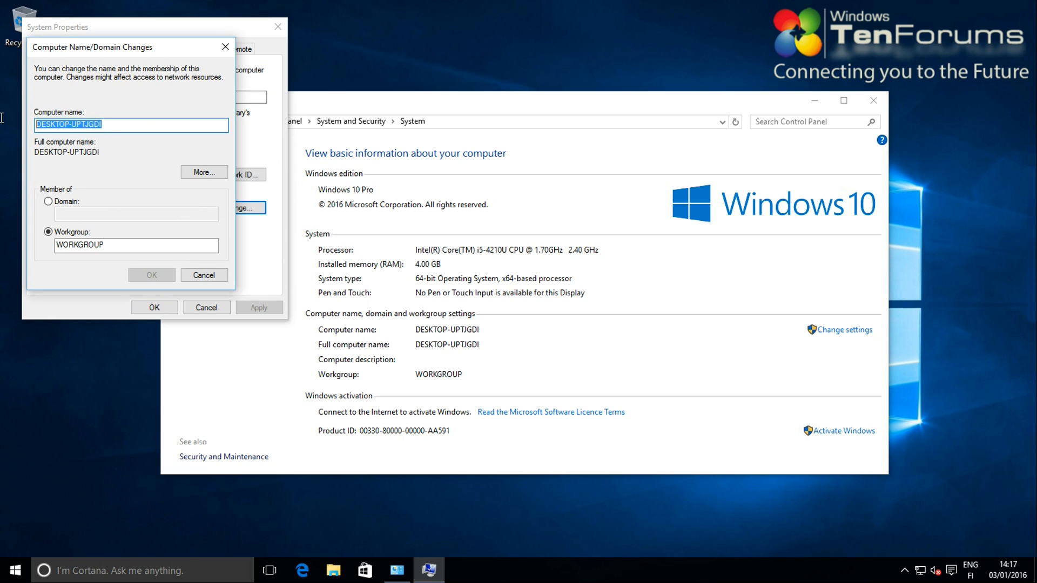
pyautogui.write('Tes')
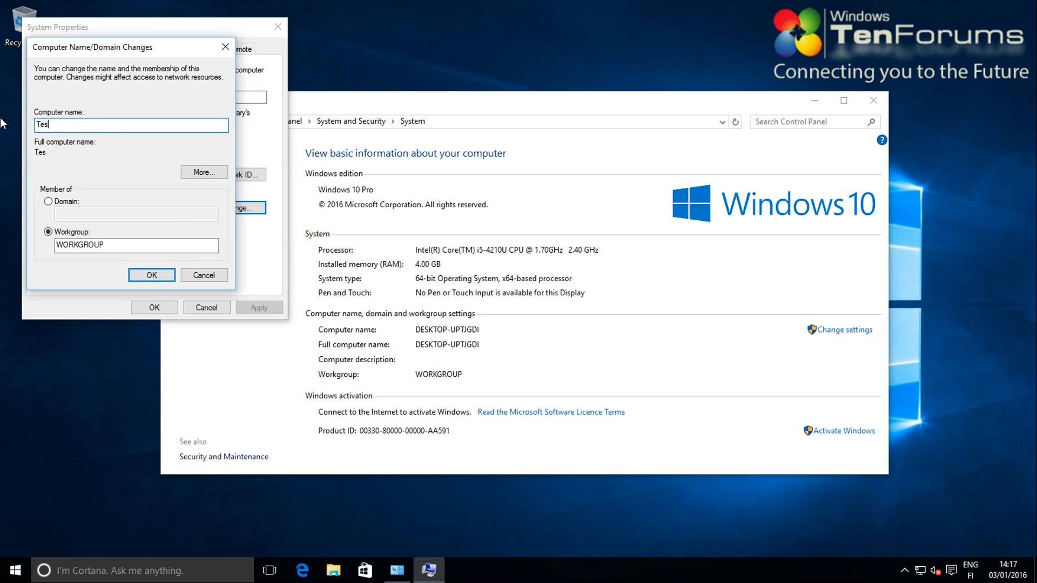
pyautogui.write('t-PC')
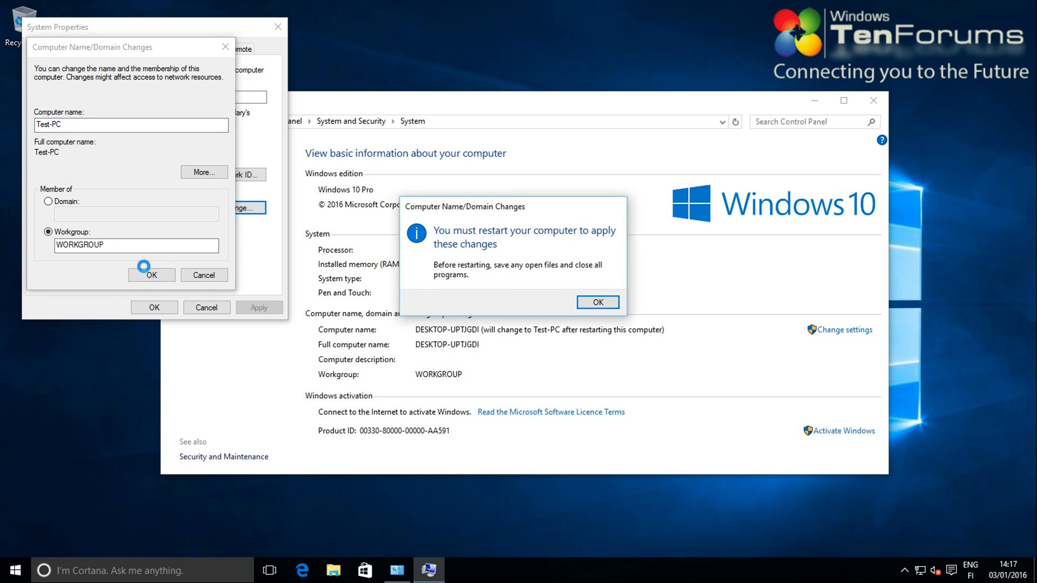
pyautogui.click(589, 303)
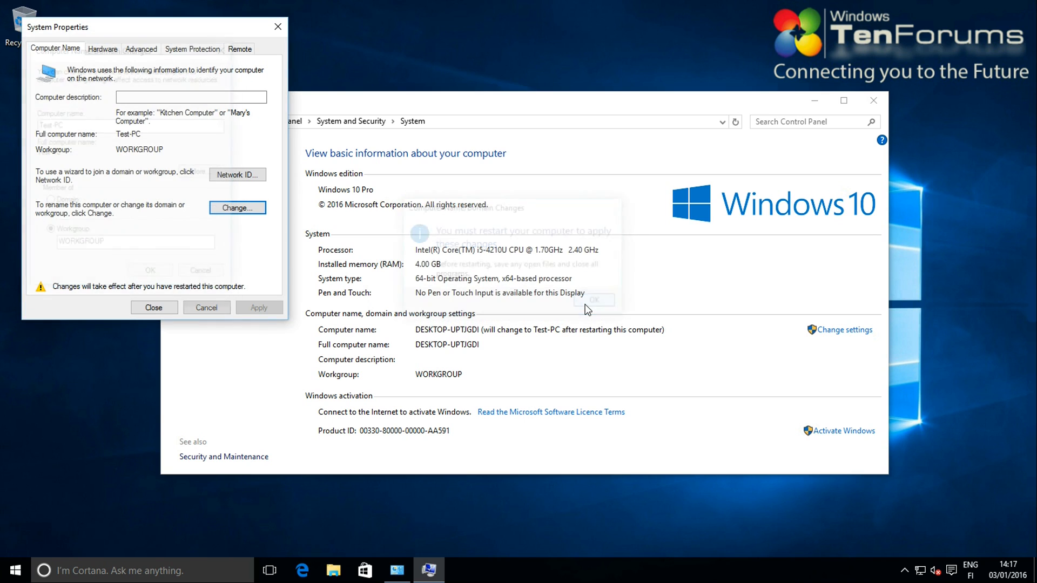
pyautogui.click(147, 312)
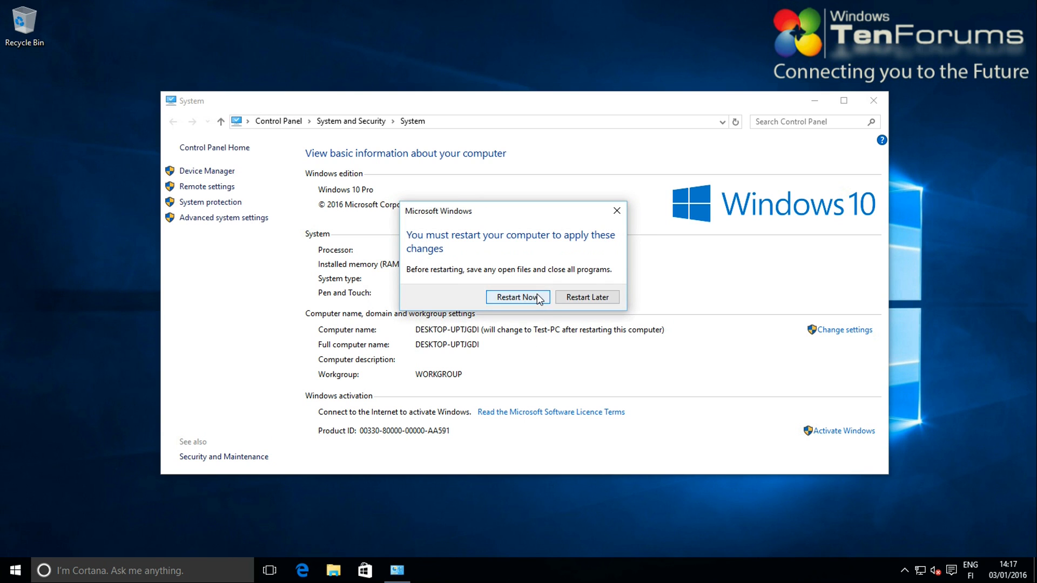
pyautogui.click(538, 297)
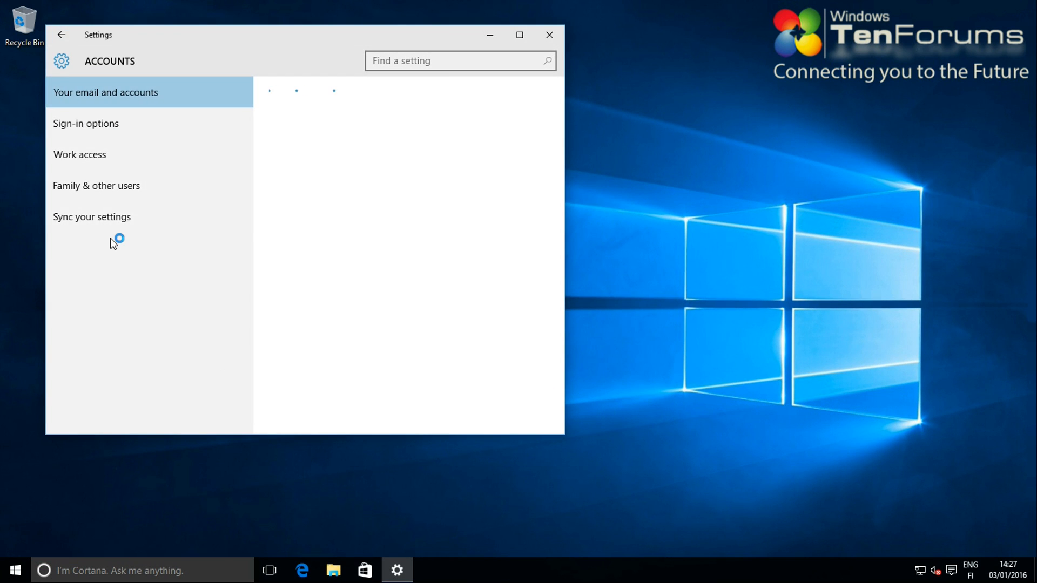
# Start adding another user from Family & other users, without sign-in info or a Microsoft account
pyautogui.click(102, 189)
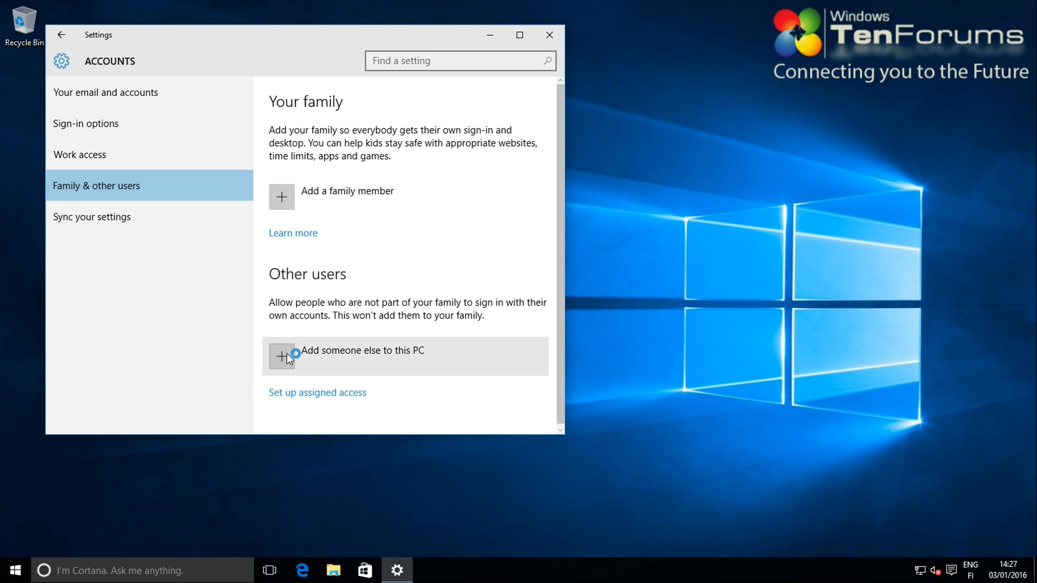
pyautogui.click(287, 358)
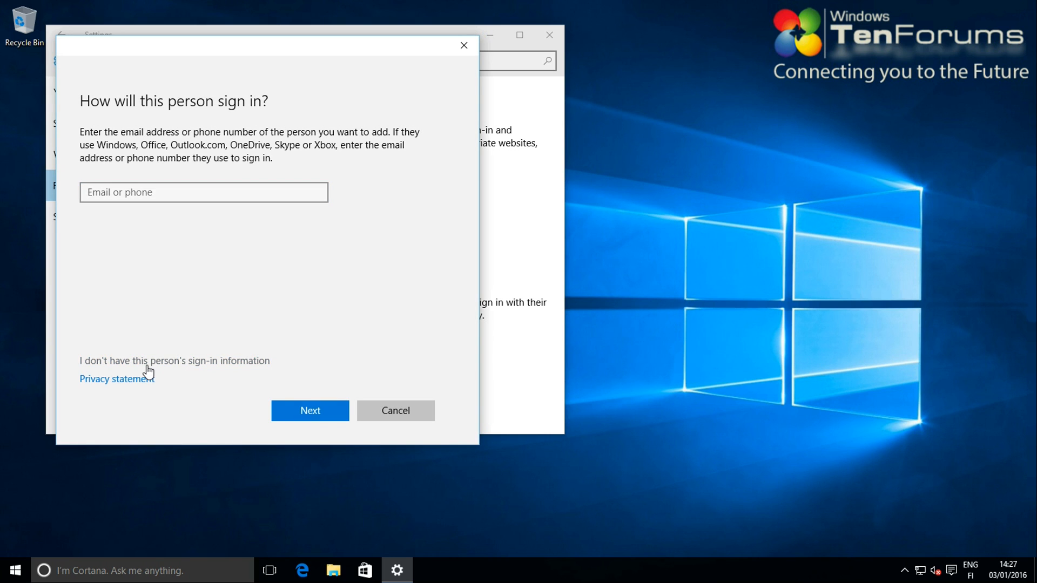
pyautogui.click(148, 362)
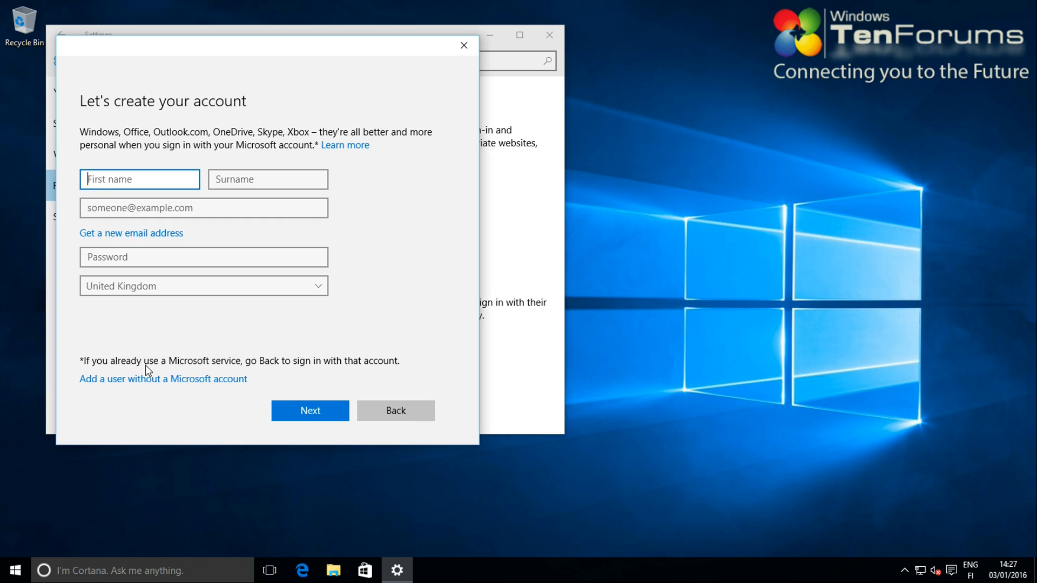
pyautogui.click(138, 381)
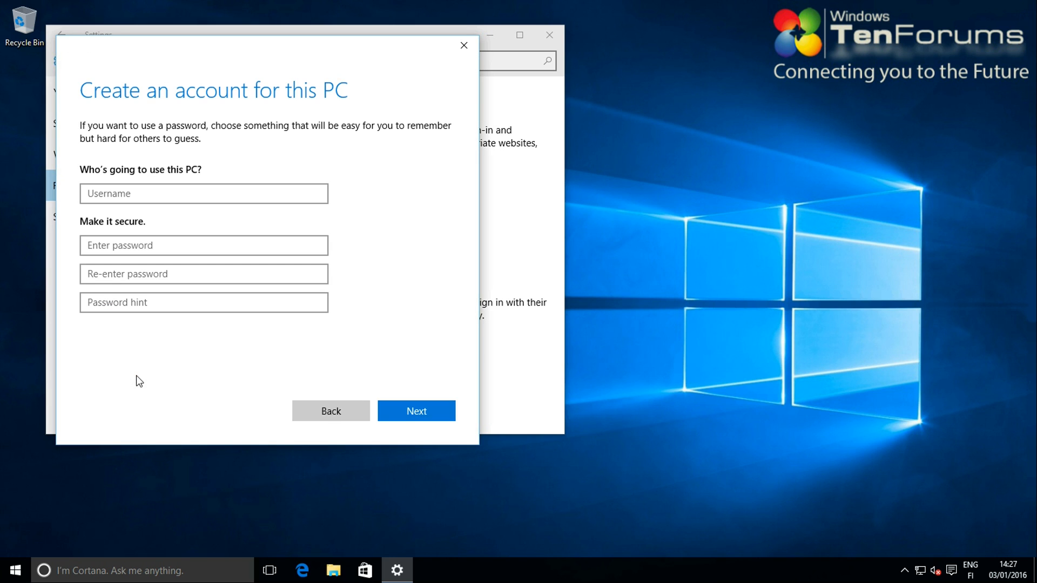
# Create the local account Kari with a password and a password hint
pyautogui.click(129, 197)
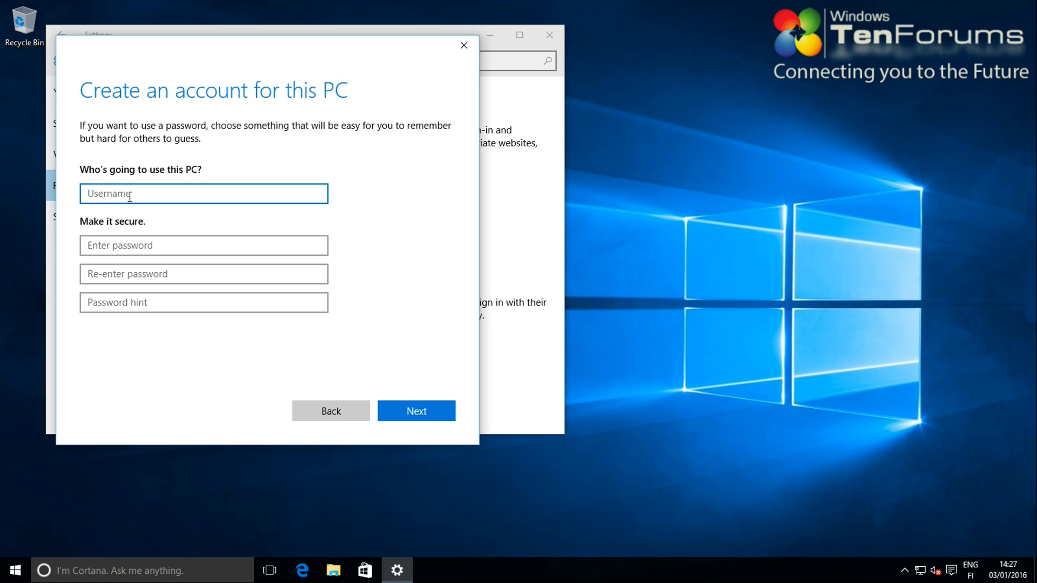
pyautogui.write('Kari')
pyautogui.click(127, 246)
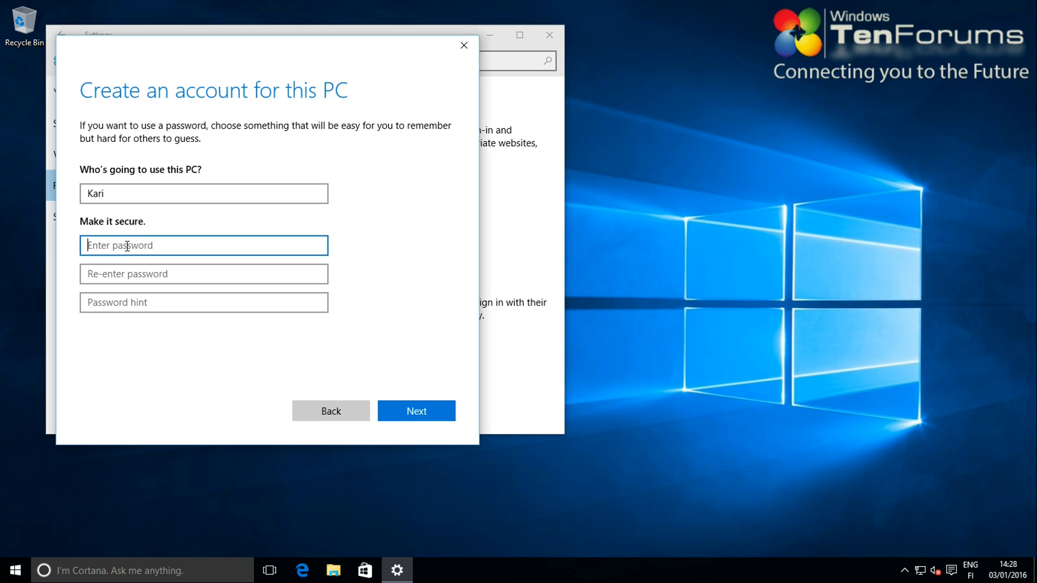
pyautogui.write('*********')
pyautogui.press('Tab')
pyautogui.write('*********')
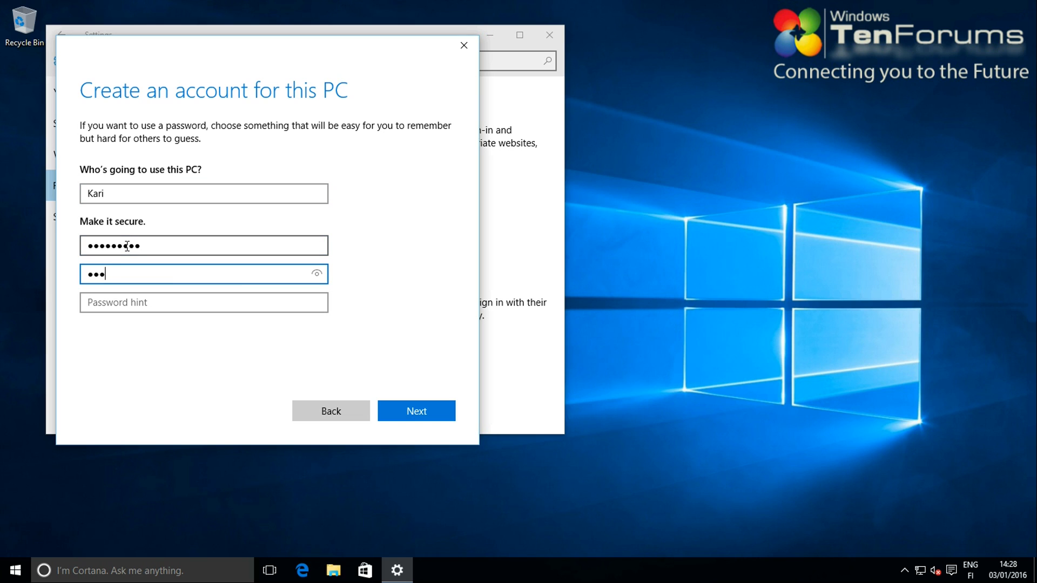
pyautogui.press('Tab')
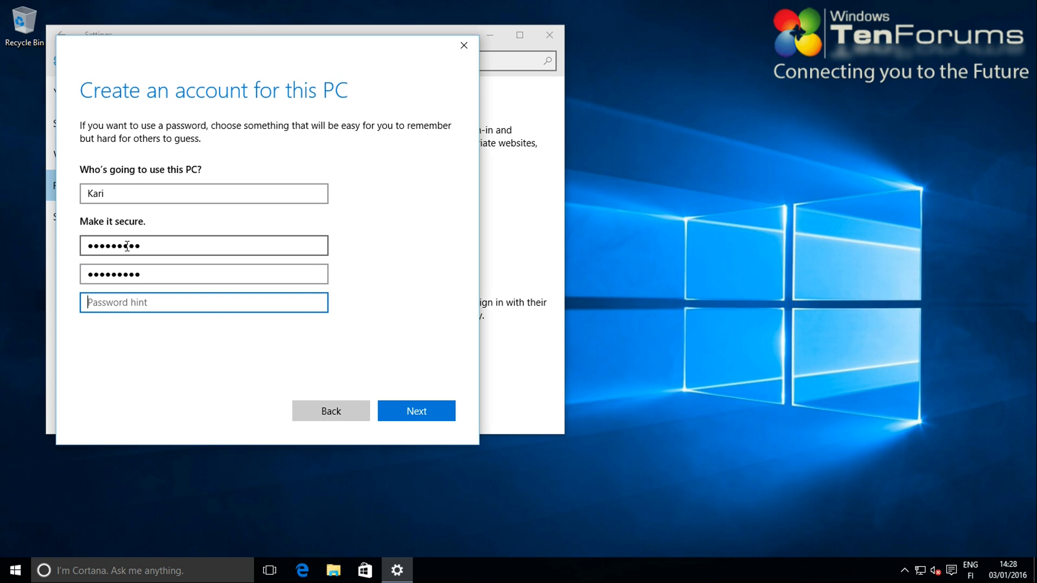
pyautogui.write('Yes!')
pyautogui.click(413, 408)
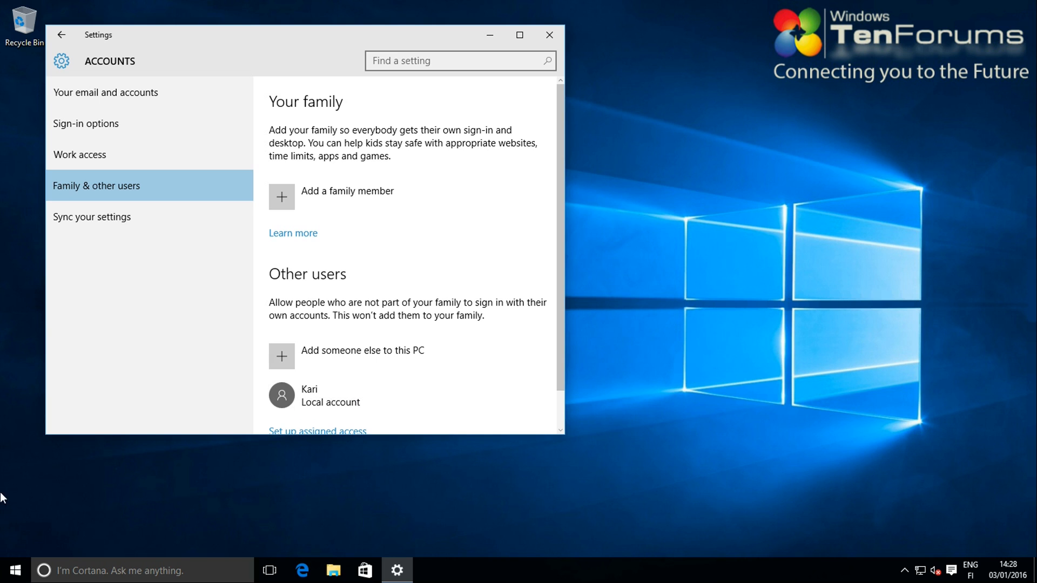
# Switch to the Kari account from Start and sign in with its password
pyautogui.click(15, 571)
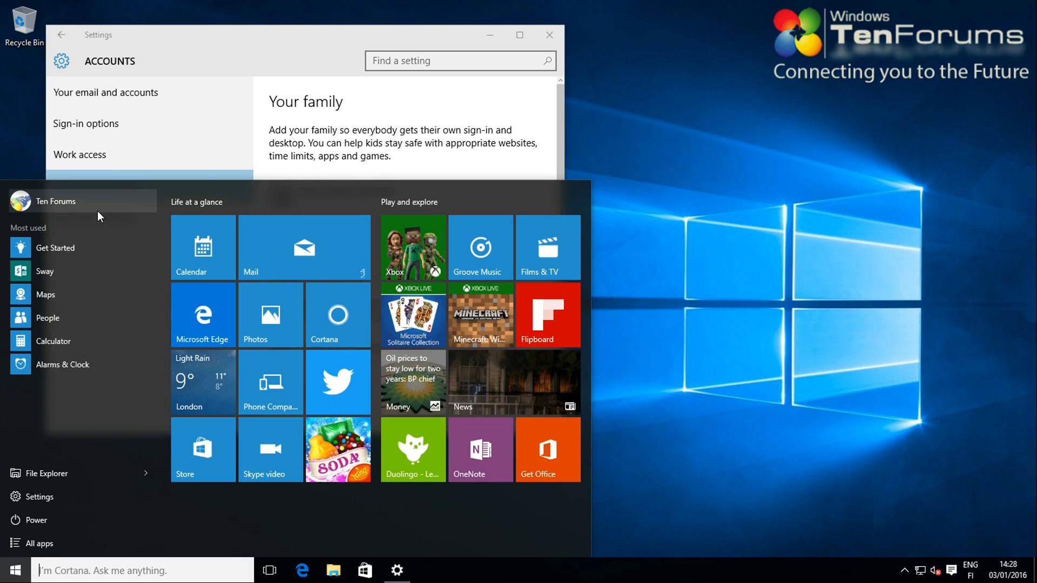
pyautogui.click(96, 210)
pyautogui.click(57, 300)
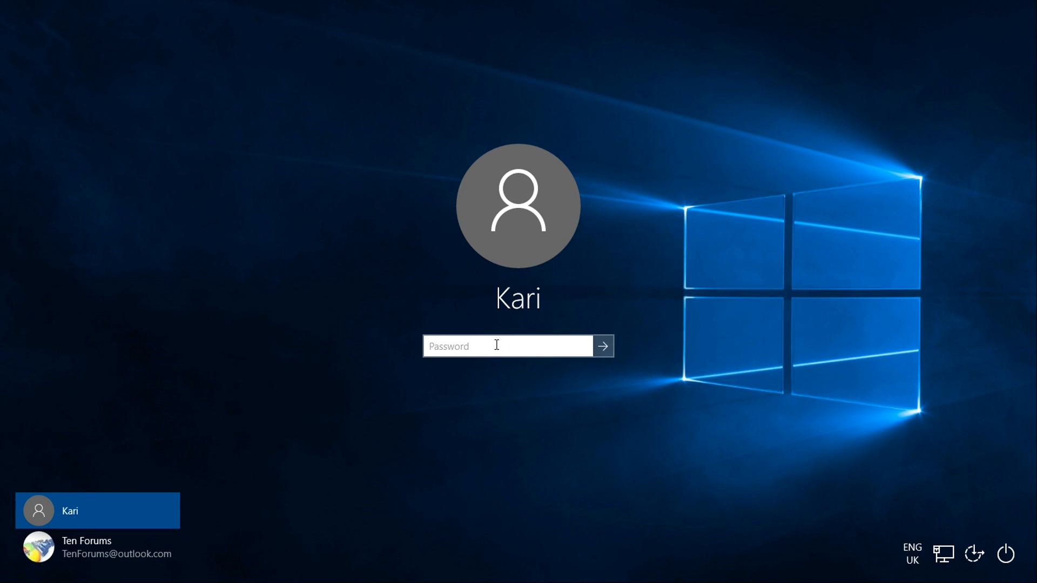
pyautogui.write('********')
pyautogui.press('Return')
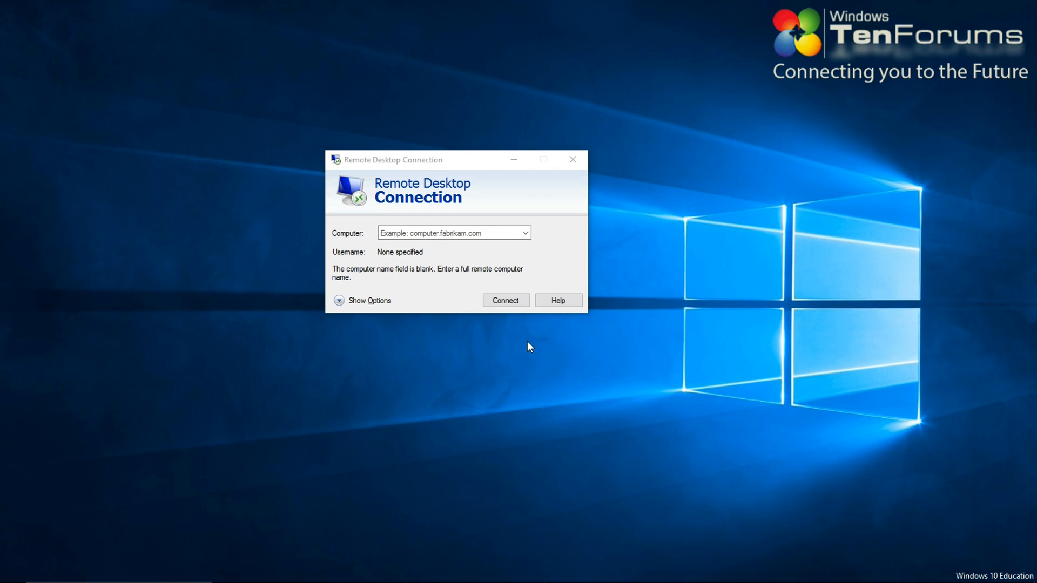
# Connect Remote Desktop to the computer Test-PC
pyautogui.click(444, 230)
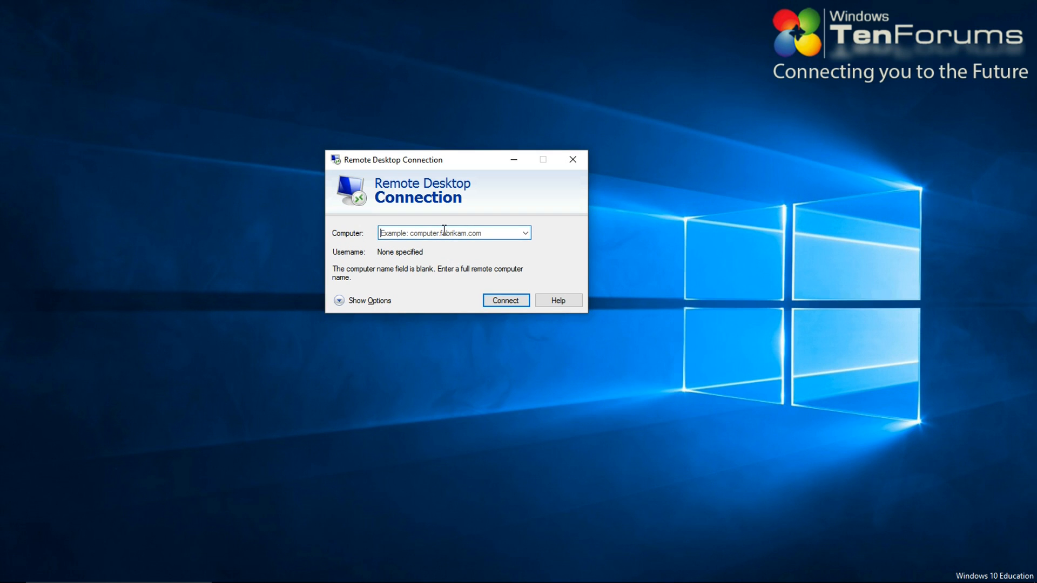
pyautogui.write('Test')
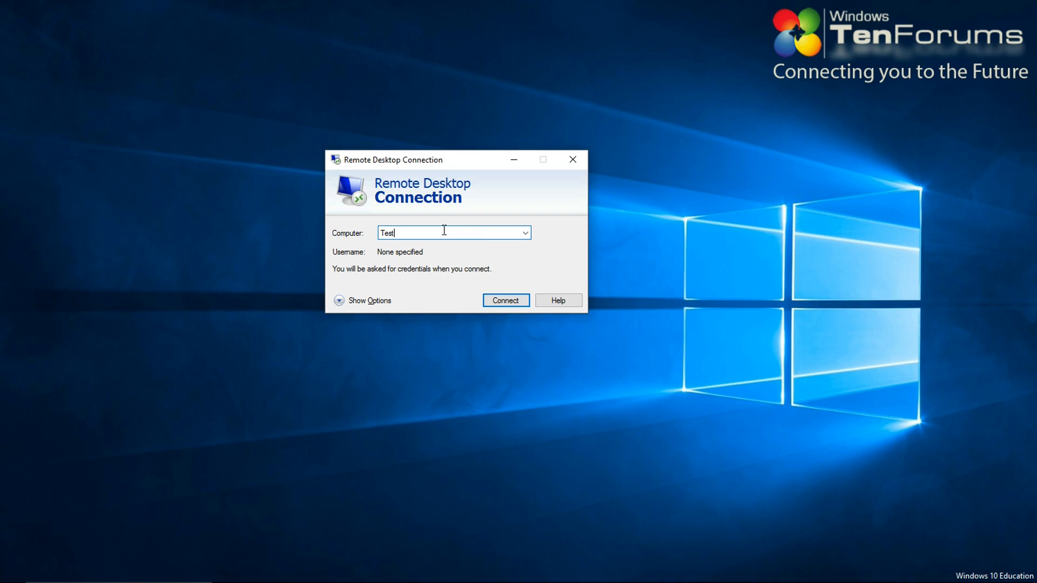
pyautogui.write('-PC')
pyautogui.click(502, 302)
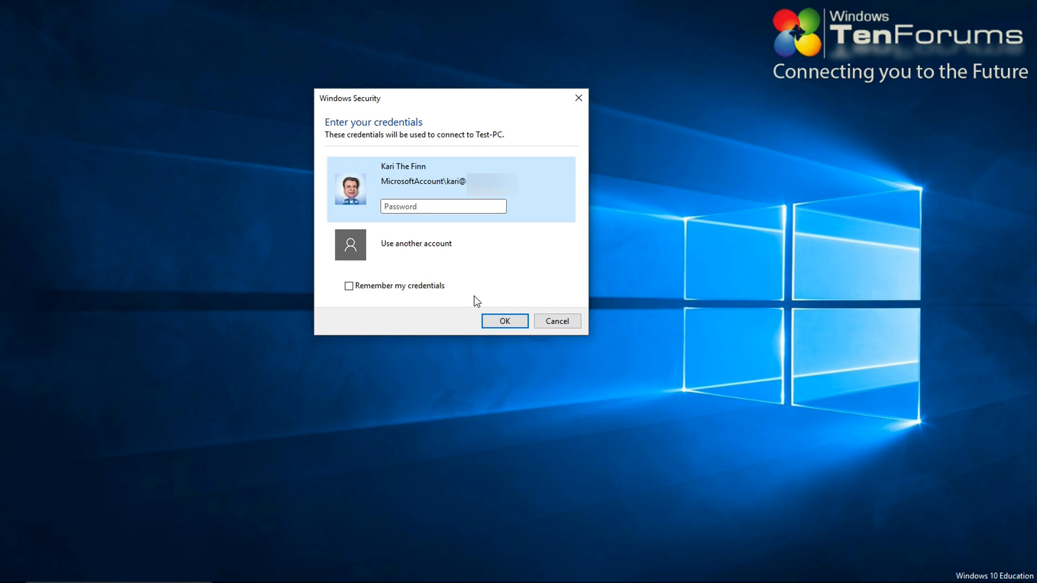
# Sign in with a different account as Test-PC\Kari and its password
pyautogui.click(395, 242)
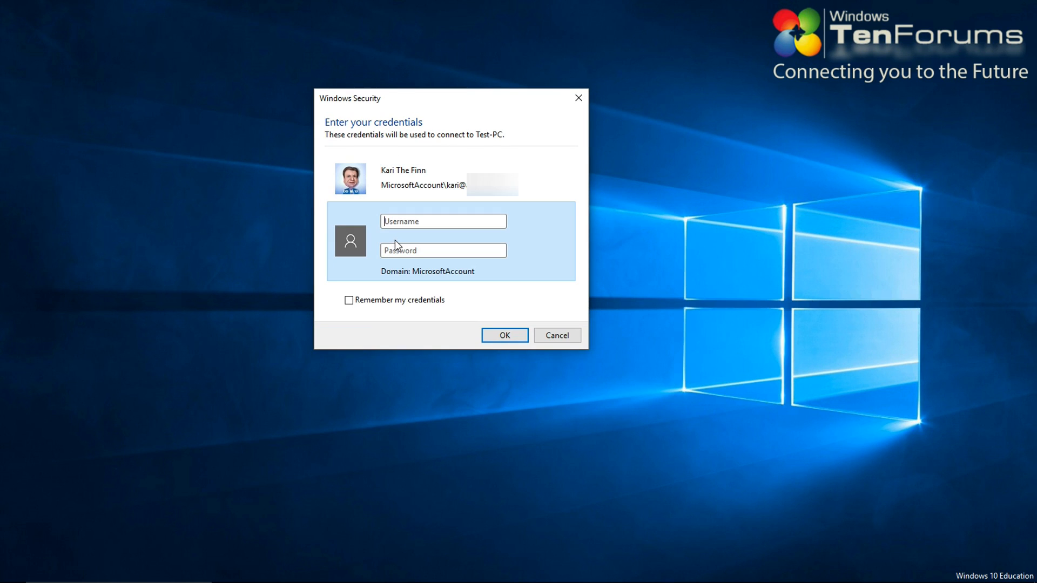
pyautogui.click(411, 222)
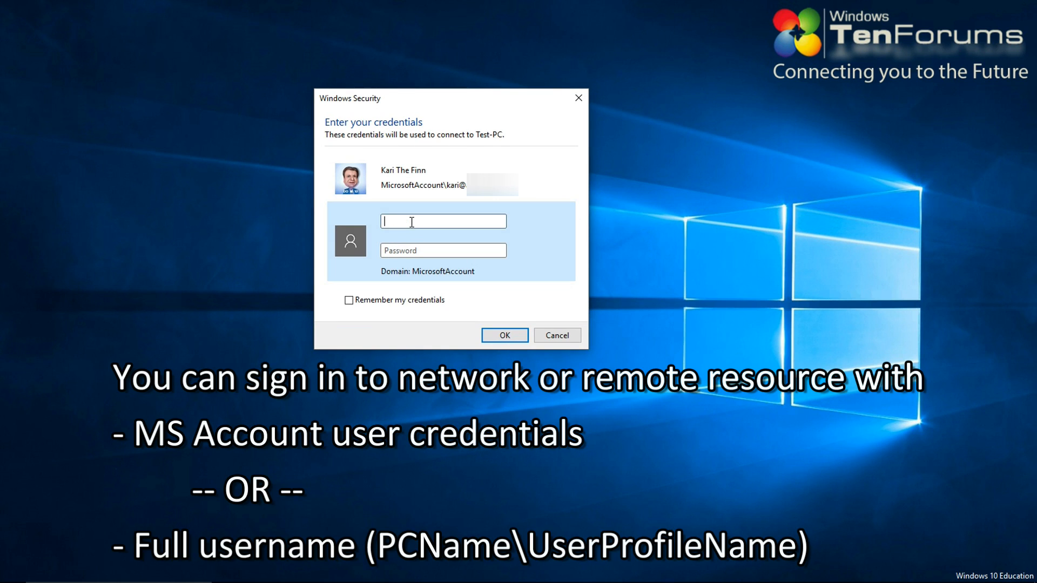
pyautogui.write('Test-PC\\Kari*********')
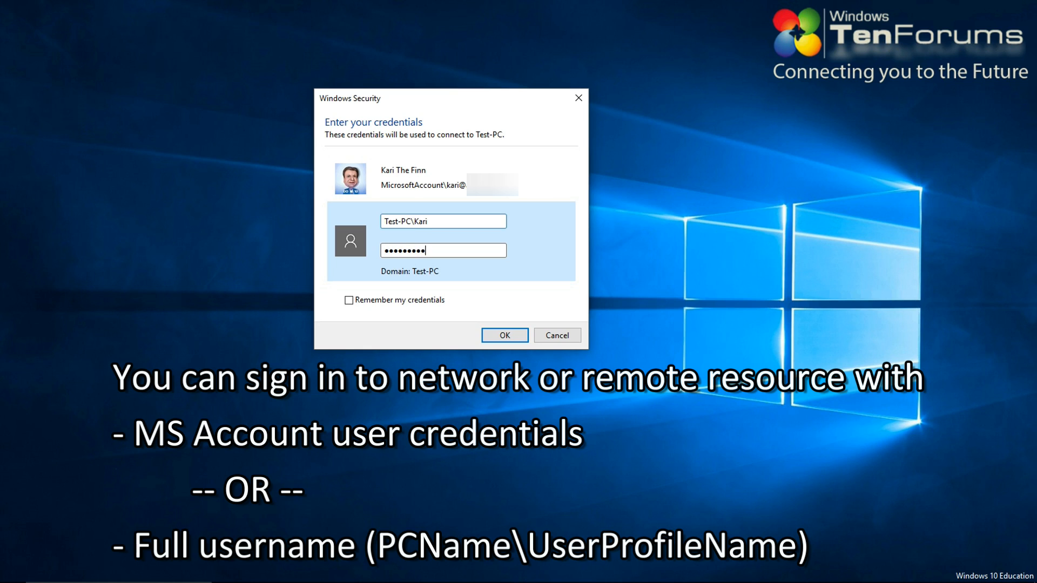
pyautogui.press('Return')
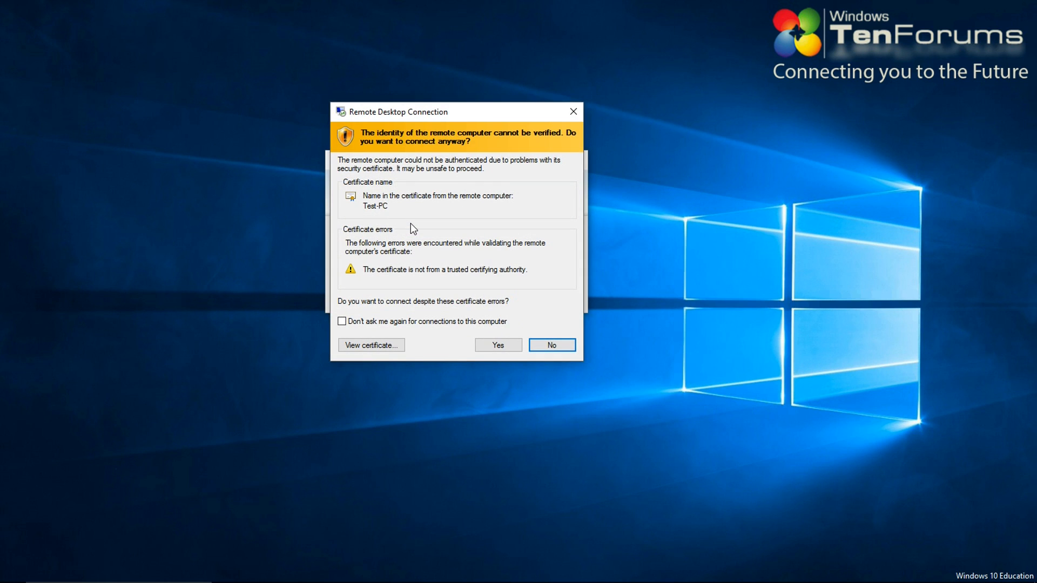
# Accept the certificate to open the Test-PC session, then disconnect it
pyautogui.click(498, 345)
pyautogui.click(472, 10)
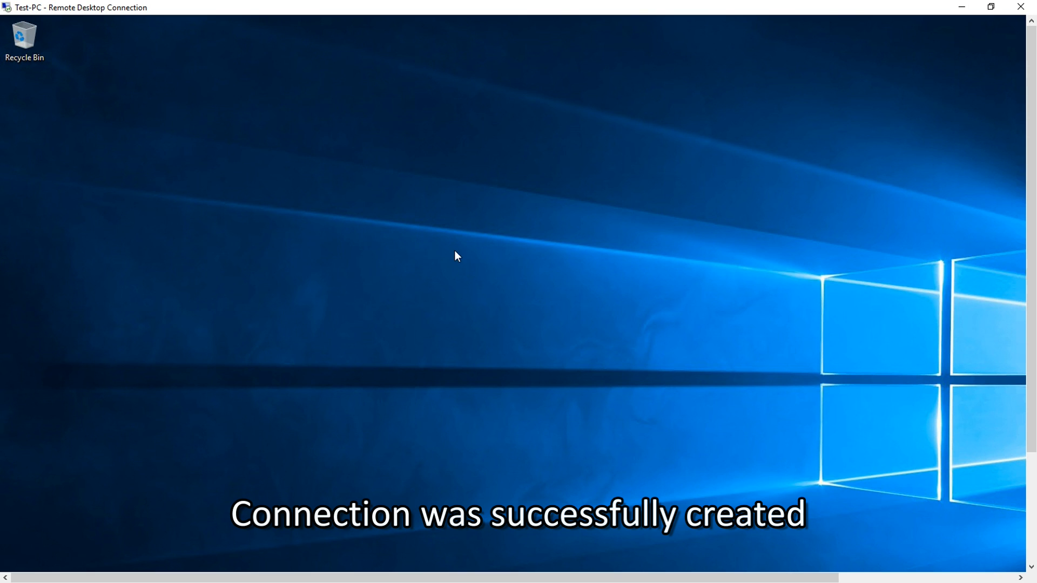
pyautogui.click(1022, 7)
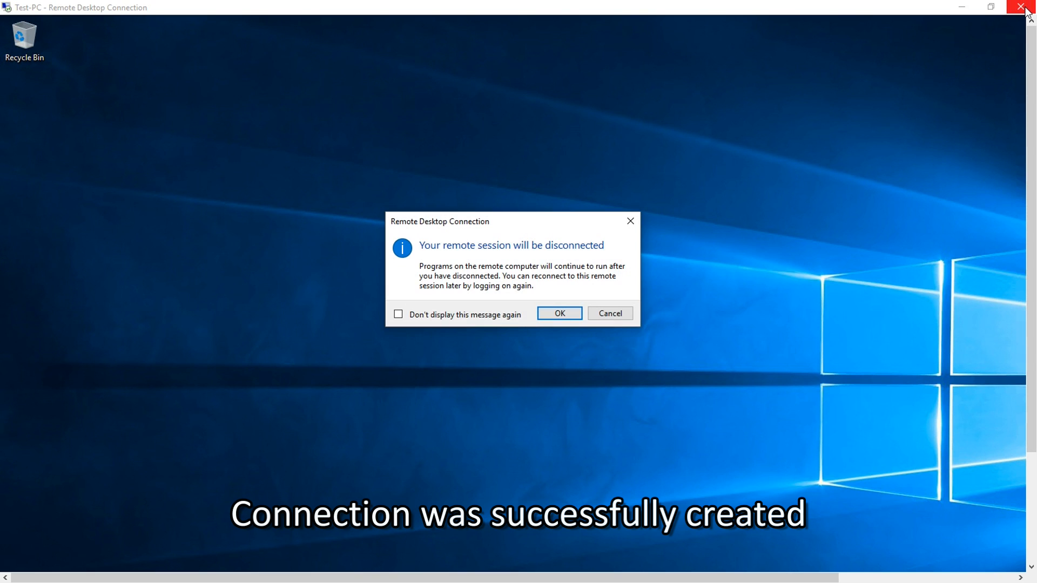
pyautogui.click(562, 313)
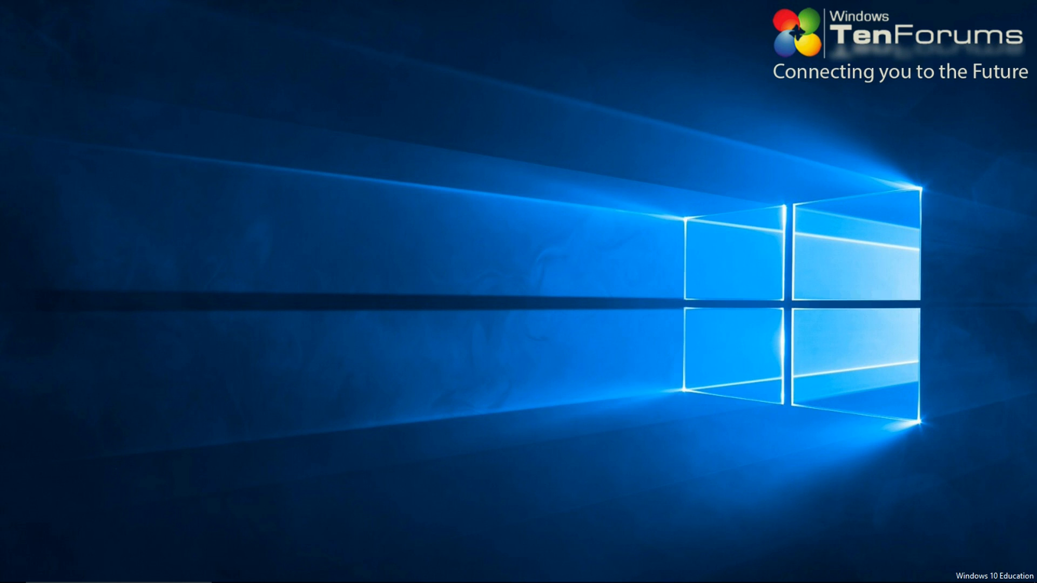
# Re-enter Test-PC as the computer and set the remote display size to 1366 by 768
pyautogui.moveTo(342, 140); pyautogui.dragTo(514, 205)
pyautogui.click(491, 275)
pyautogui.moveTo(491, 274); pyautogui.dragTo(379, 279)
pyautogui.press('Delete')
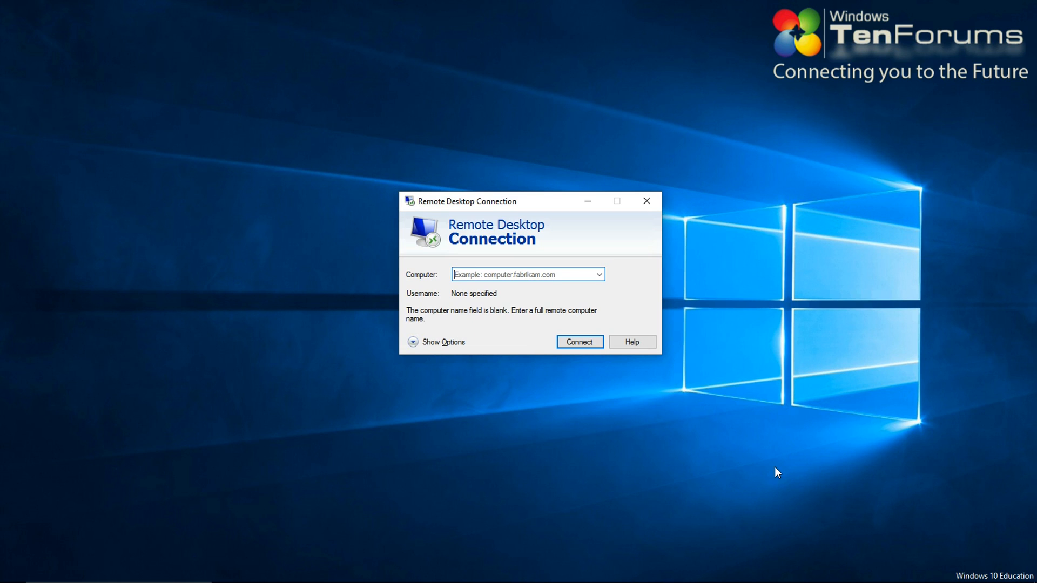
pyautogui.write('Test-PC')
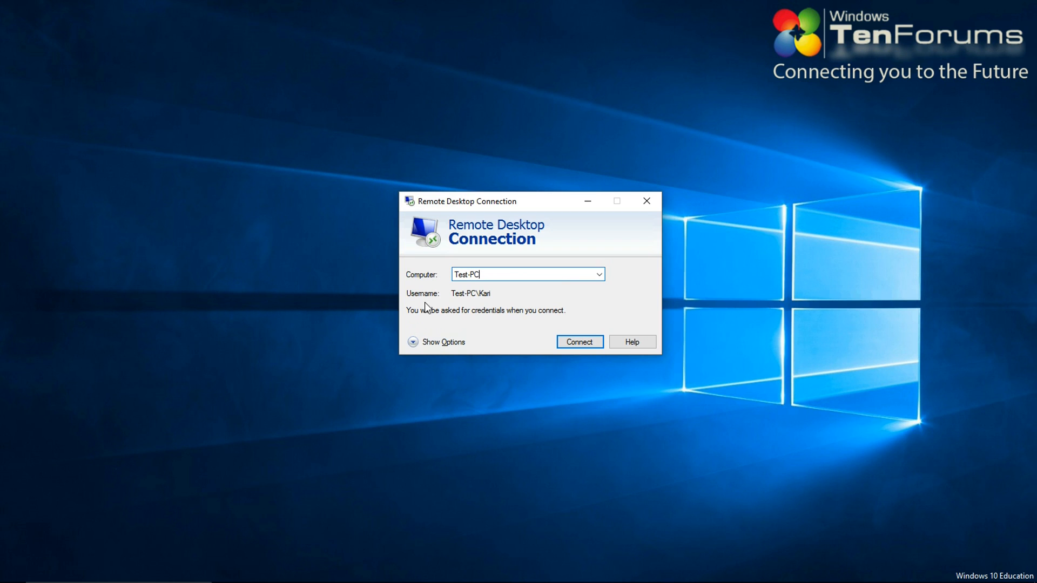
pyautogui.click(436, 343)
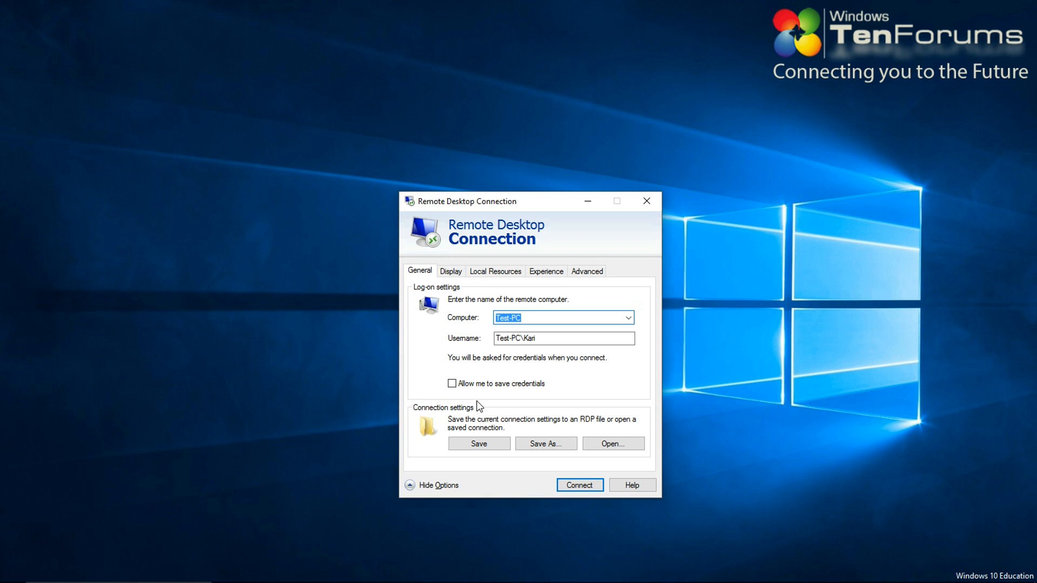
pyautogui.click(454, 271)
pyautogui.moveTo(539, 323); pyautogui.dragTo(535, 325)
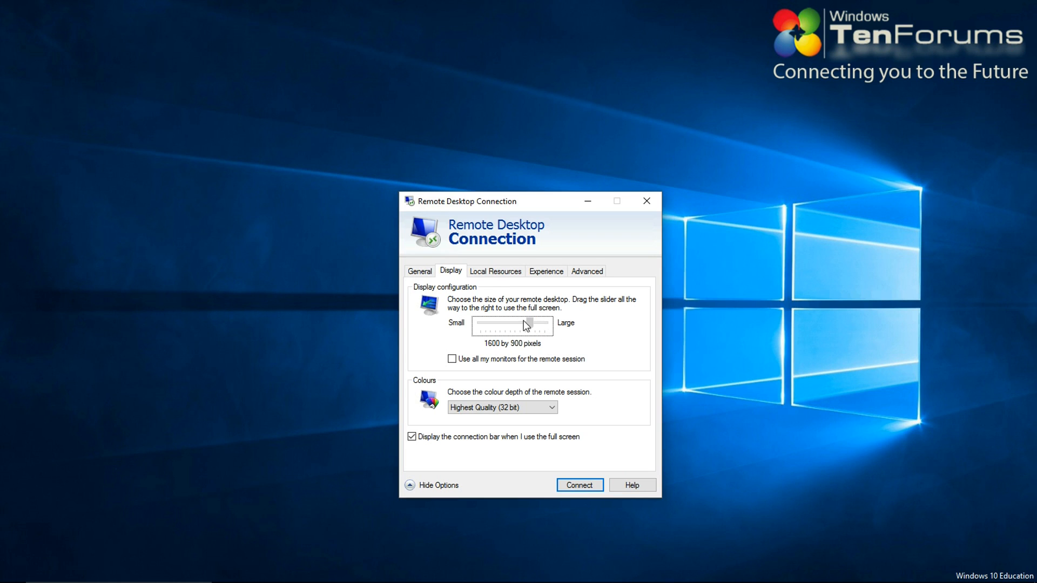
pyautogui.moveTo(511, 323); pyautogui.dragTo(511, 324)
# Connect with the password, accept the certificate warning, and maximize the session window
pyautogui.click(581, 482)
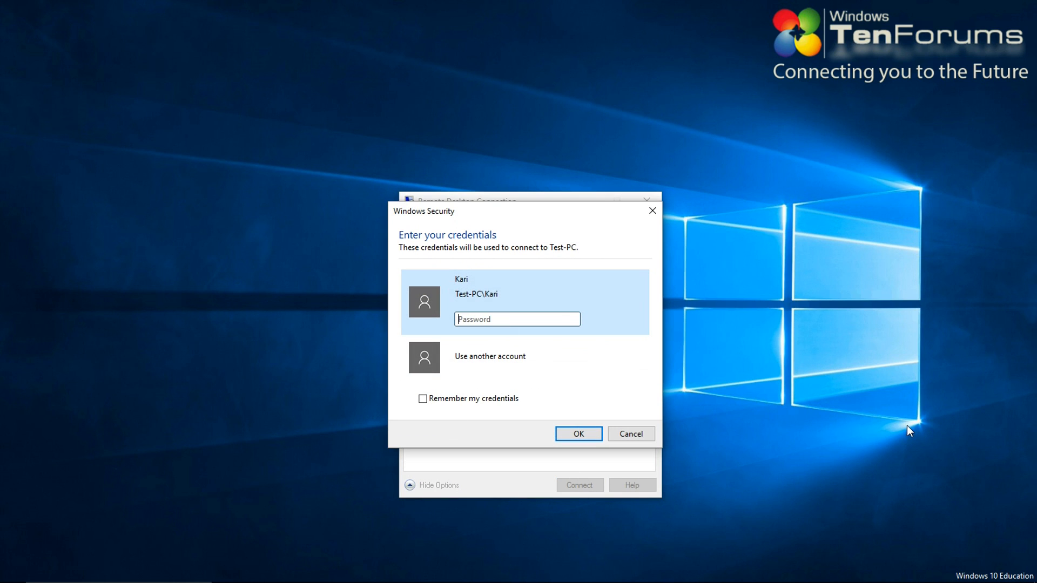
pyautogui.write('********')
pyautogui.press('Return')
pyautogui.click(569, 455)
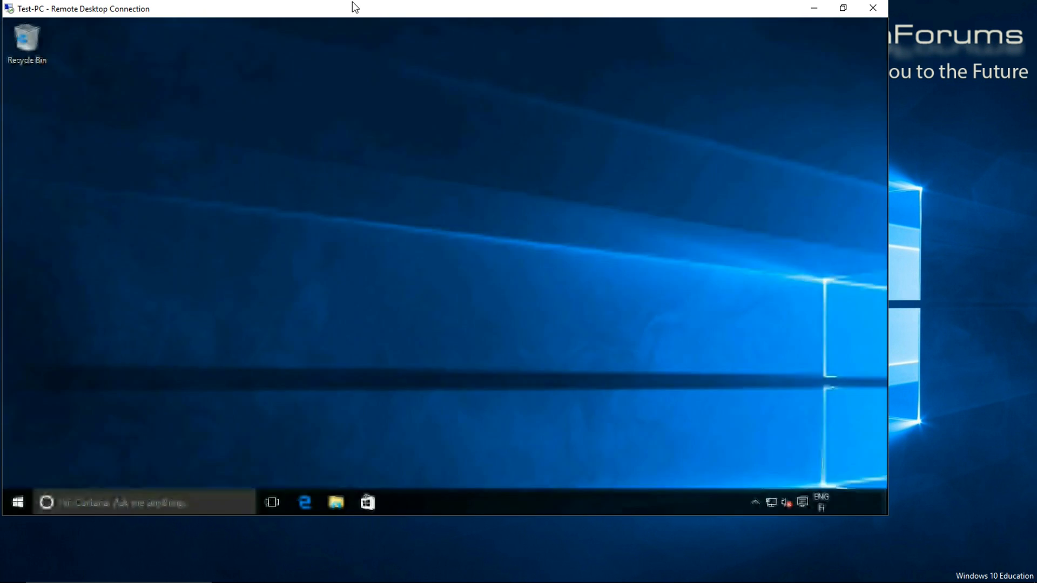
pyautogui.moveTo(353, 3); pyautogui.dragTo(373, 80)
pyautogui.click(582, 81)
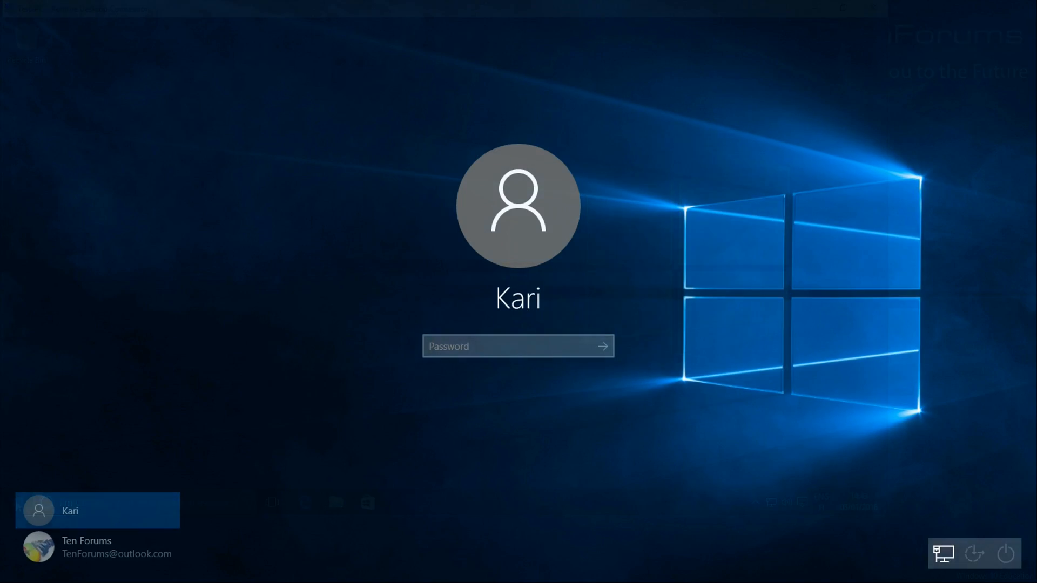
# Sign in with the password and open Control Panel from the Start right-click menu
pyautogui.write('***')
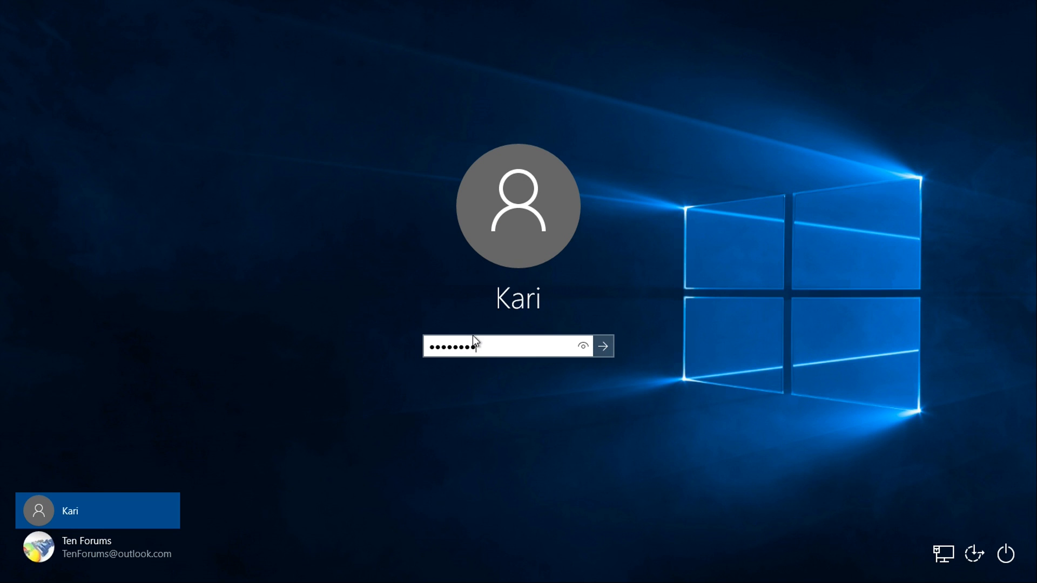
pyautogui.write('*****')
pyautogui.press('Return')
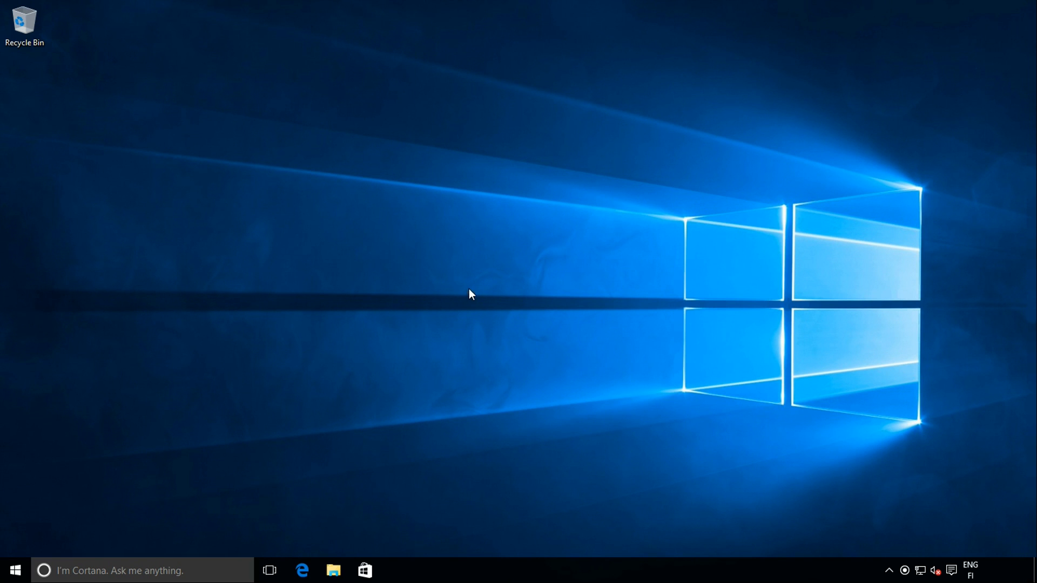
pyautogui.rightClick(16, 571)
pyautogui.click(70, 439)
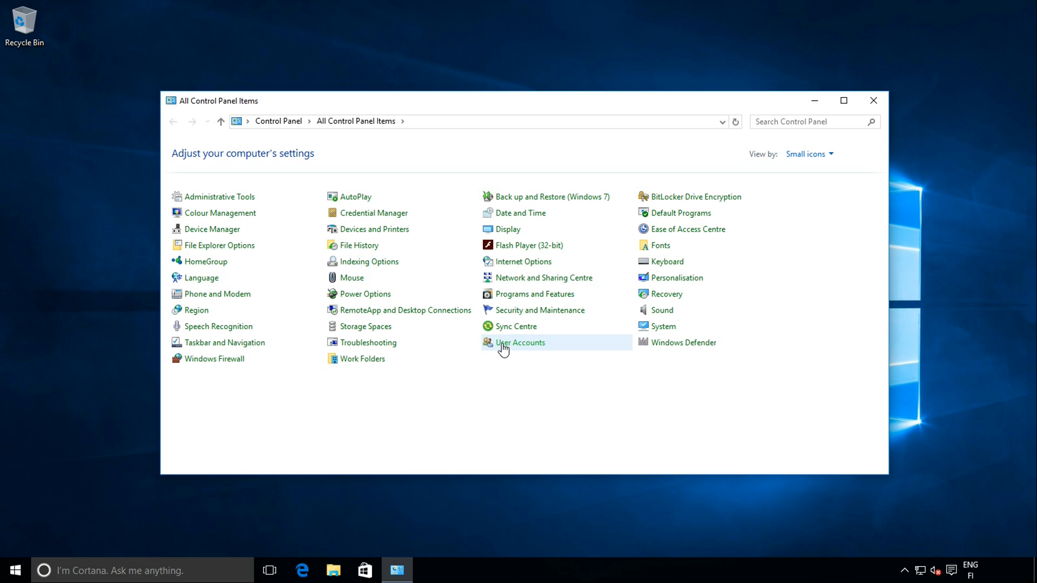
# Change the account name to LarryLaffer in User Accounts
pyautogui.click(503, 349)
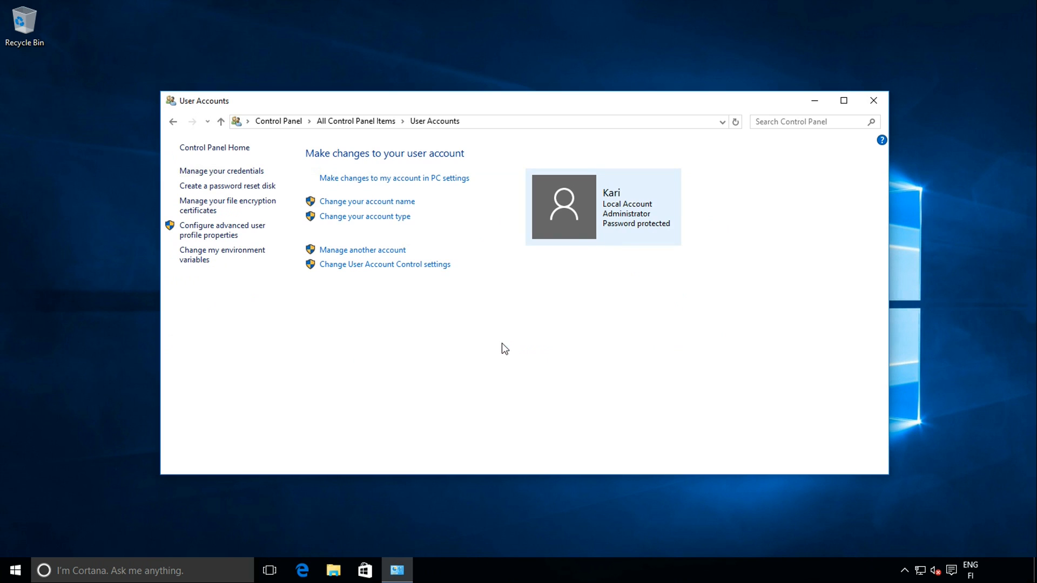
pyautogui.click(339, 202)
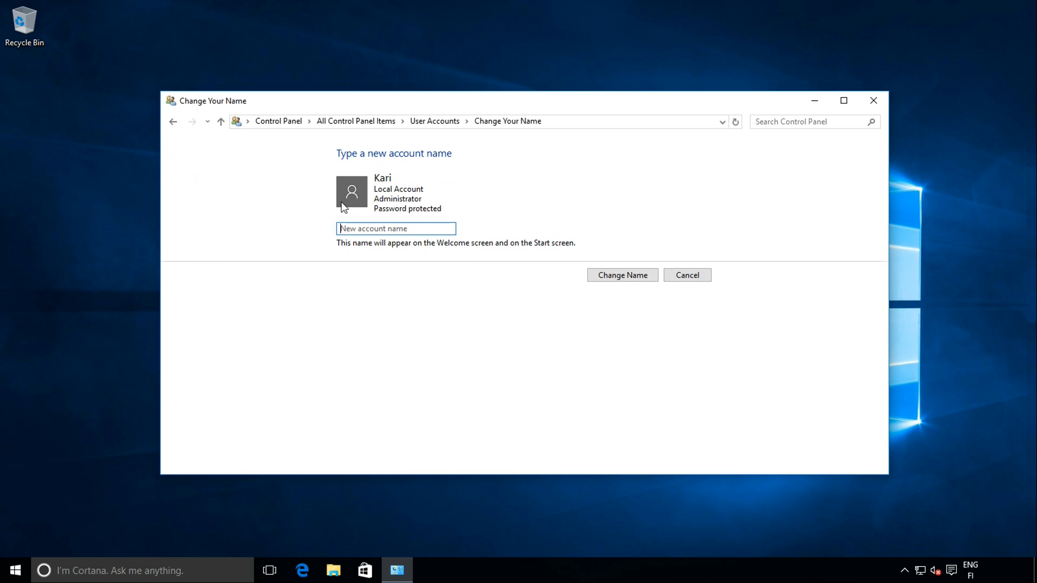
pyautogui.click(370, 232)
pyautogui.write('LarryLaffer')
pyautogui.click(621, 278)
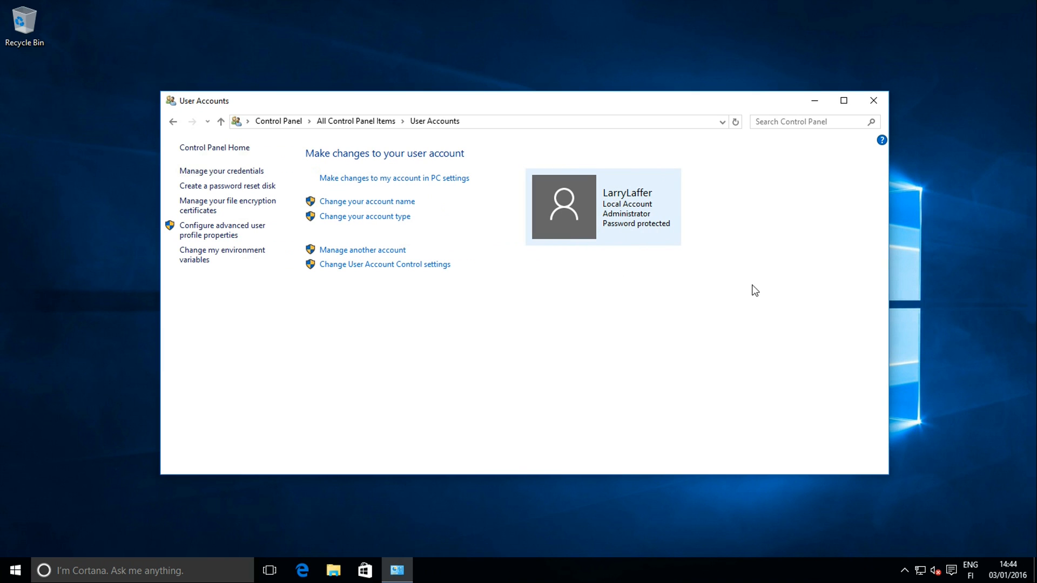
pyautogui.click(9, 572)
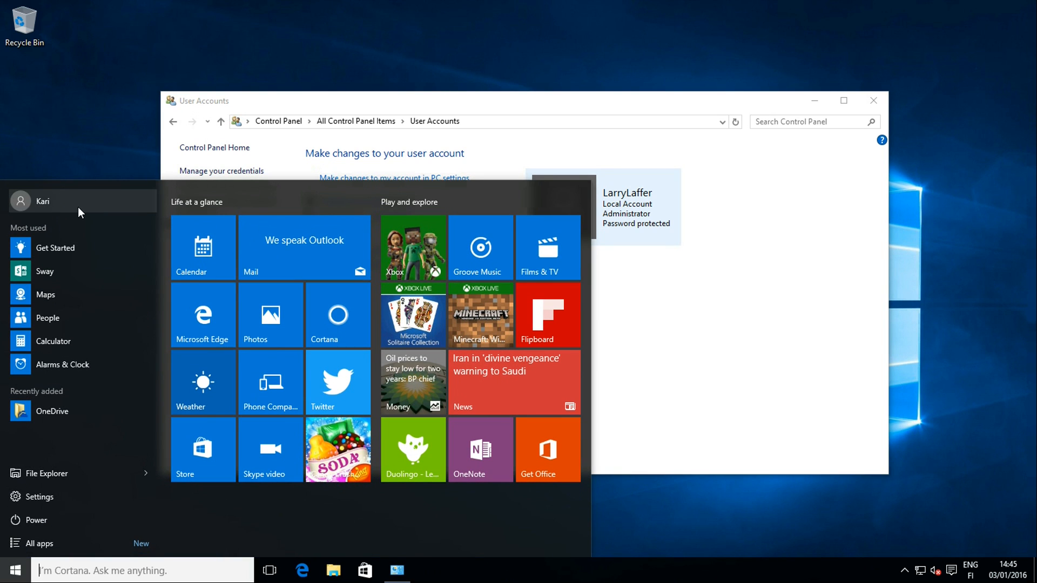
# Restart the PC even though another user is signed in
pyautogui.click(63, 511)
pyautogui.click(85, 486)
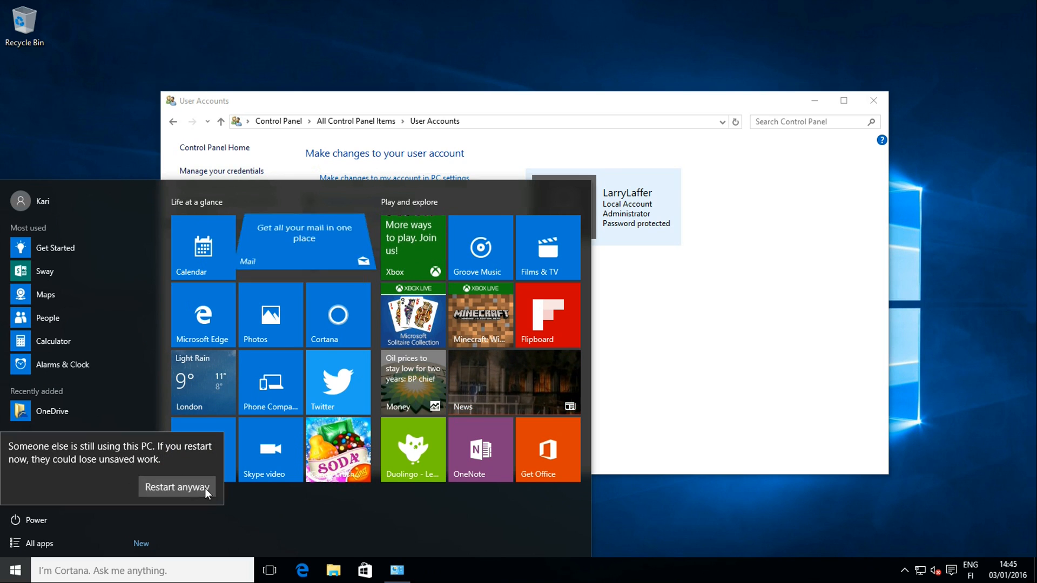
pyautogui.click(205, 489)
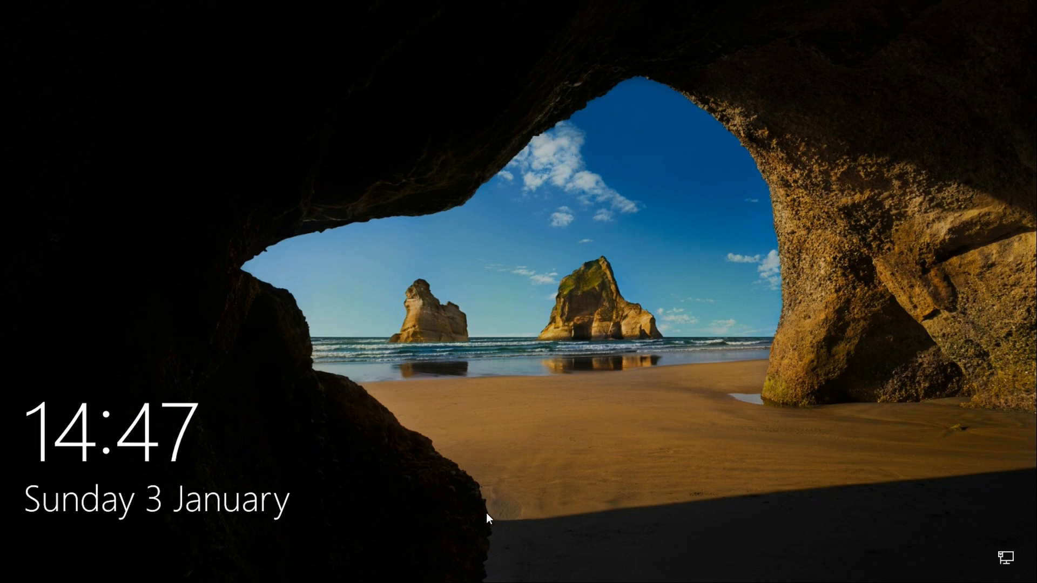
# Sign in to the LarryLaffer account with its password
pyautogui.click(488, 519)
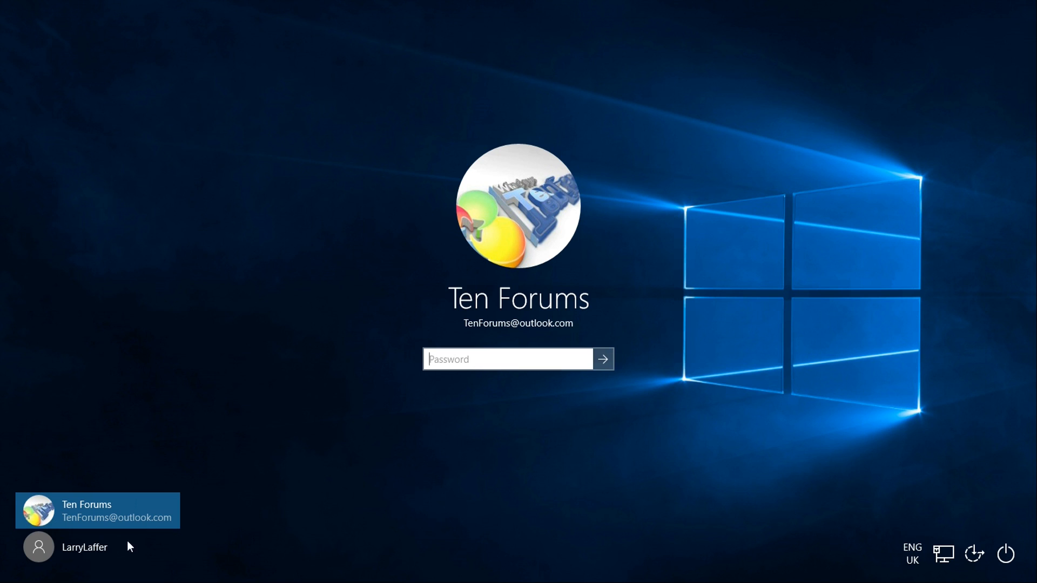
pyautogui.click(76, 539)
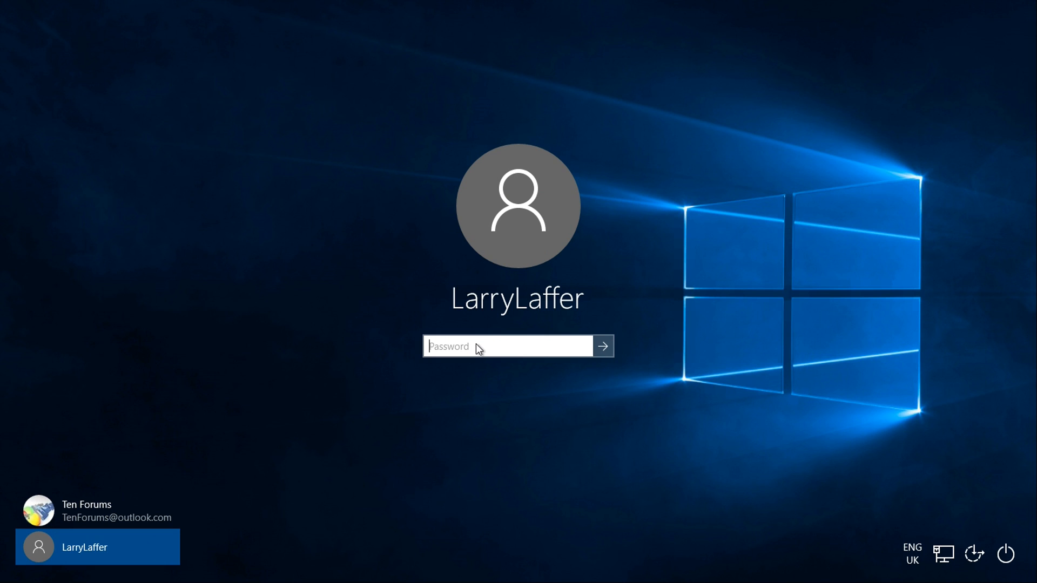
pyautogui.write('•••••••••')
pyautogui.press('Return')
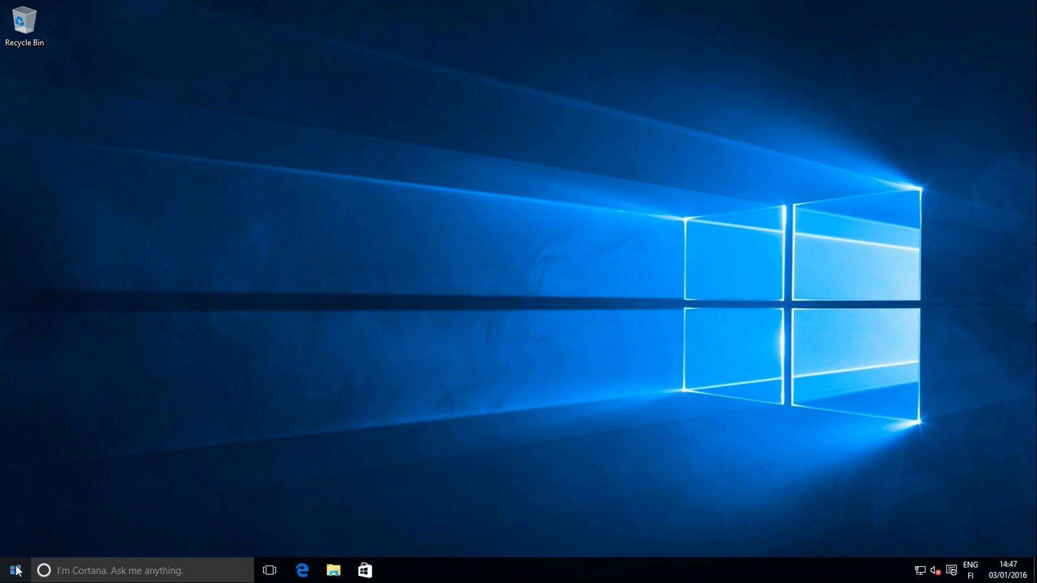
# Open File Explorer at %userprofile% and inspect the profile folder's path
pyautogui.click(15, 571)
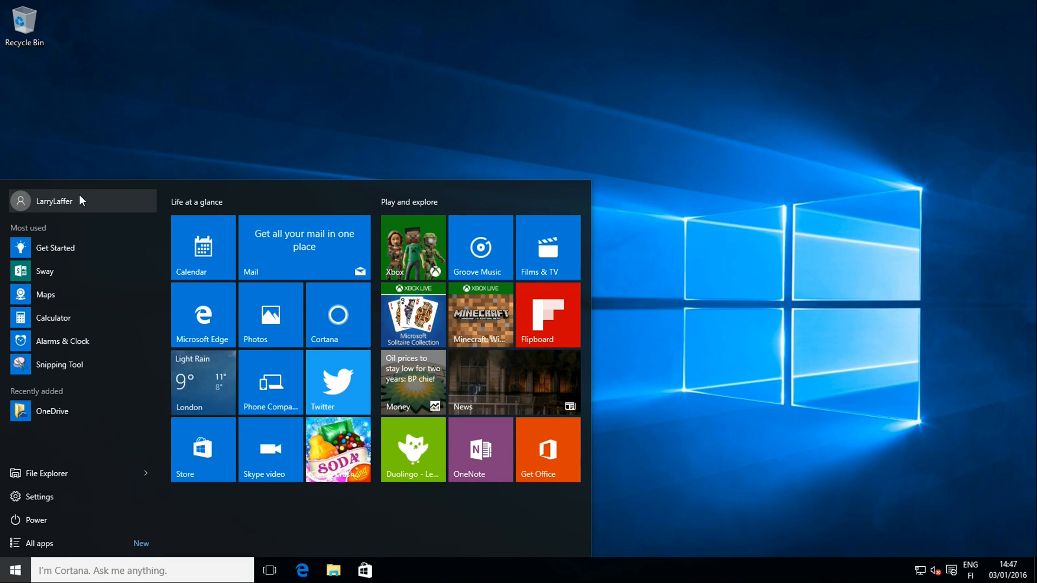
pyautogui.click(717, 231)
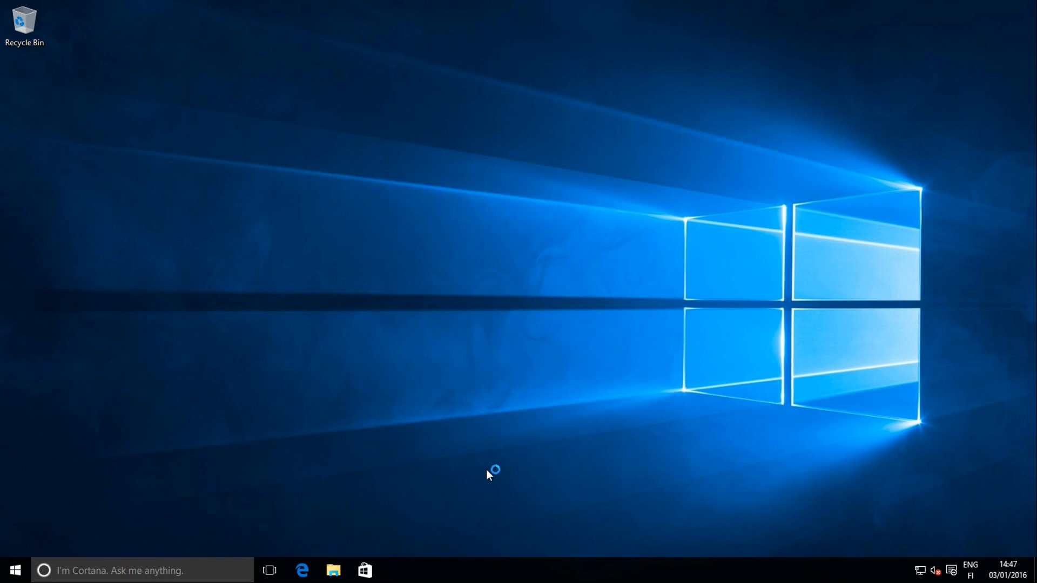
pyautogui.click(333, 577)
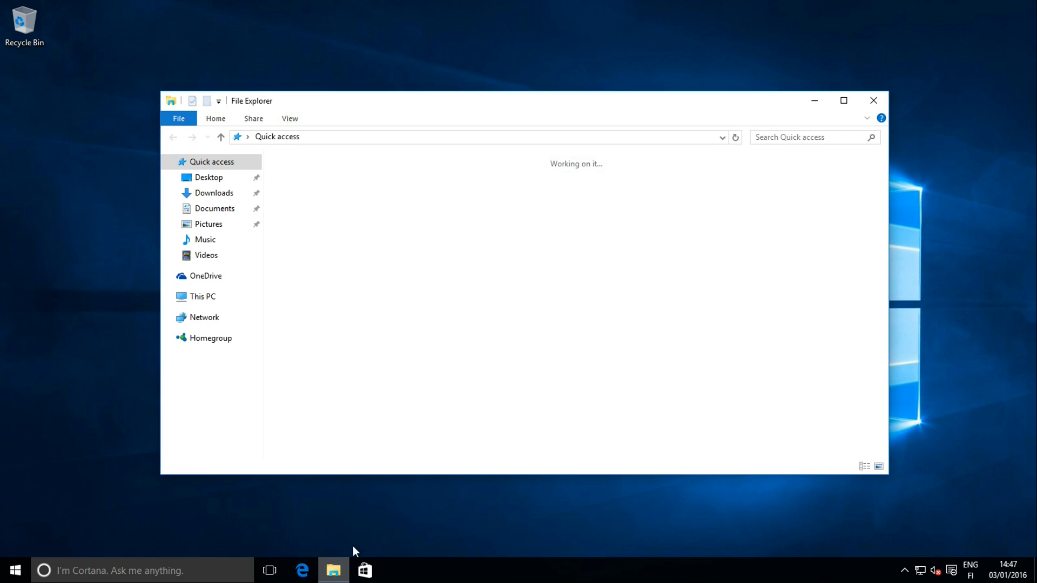
pyautogui.click(433, 139)
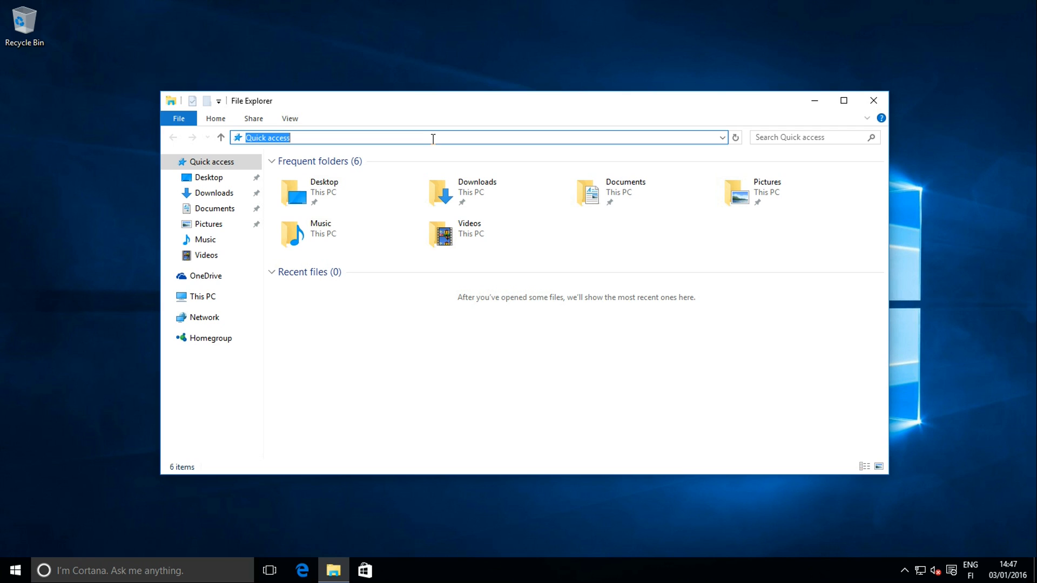
pyautogui.write('%userprofile%')
pyautogui.press('Return')
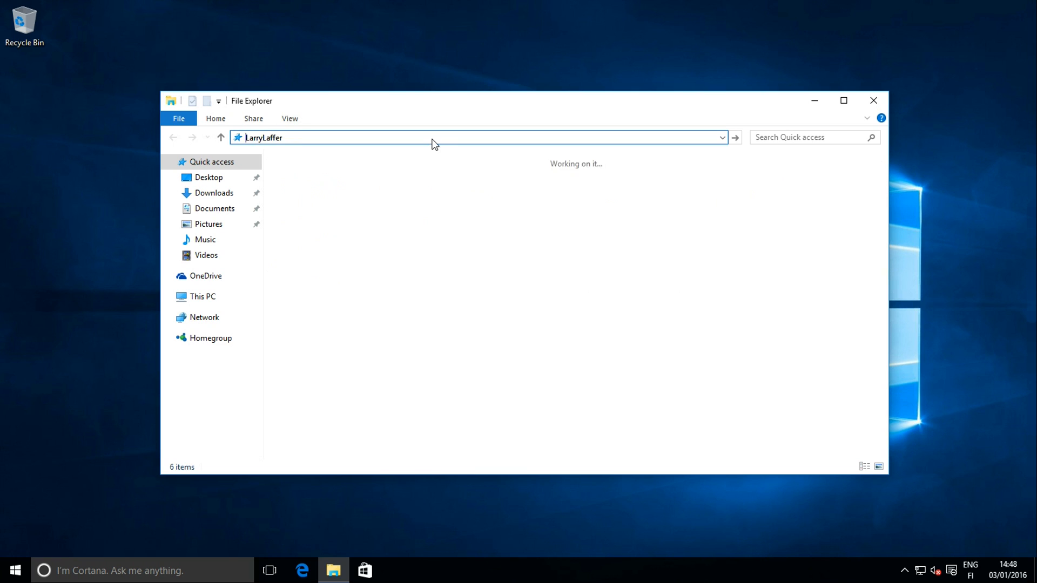
pyautogui.click(436, 137)
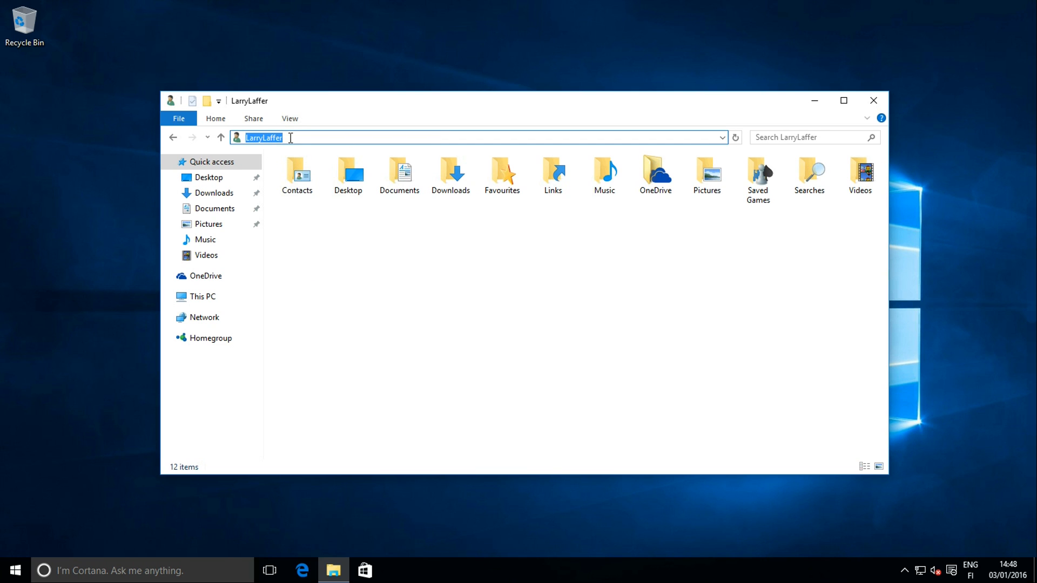
pyautogui.click(311, 140)
# Check the Documents folder's Location in its Properties, then cancel
pyautogui.click(391, 179)
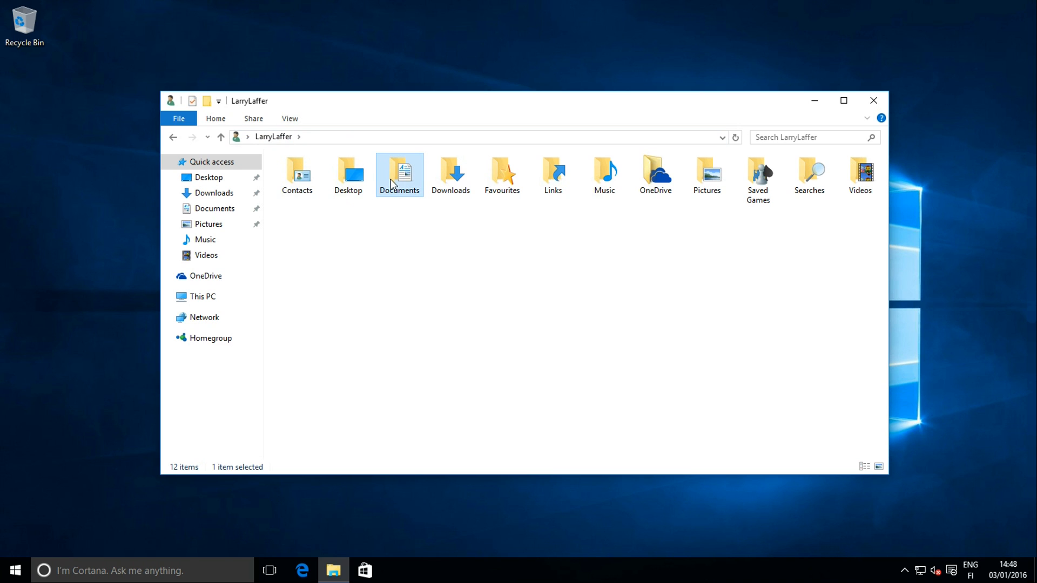
pyautogui.rightClick(402, 171)
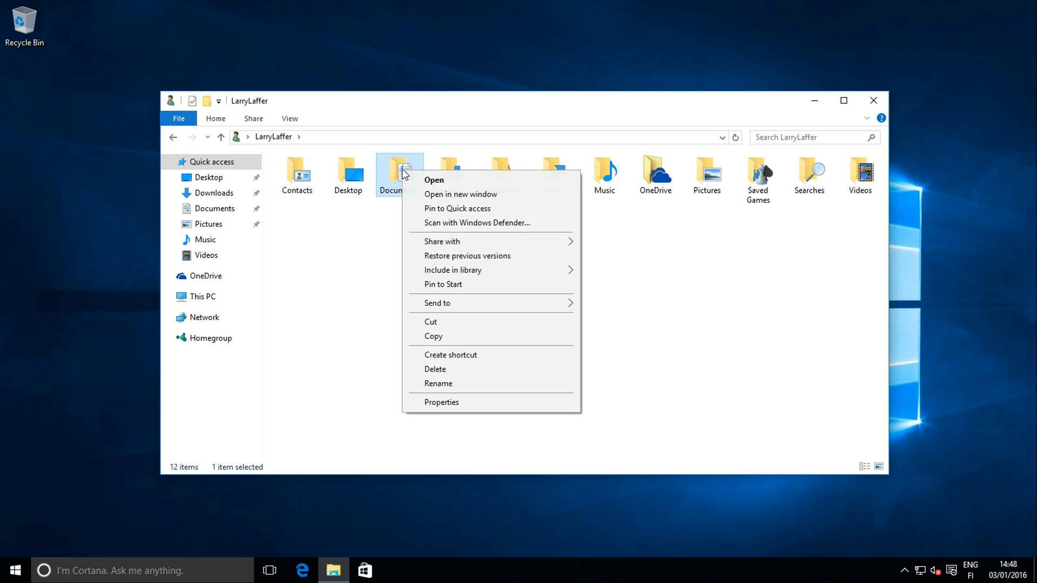
pyautogui.click(442, 402)
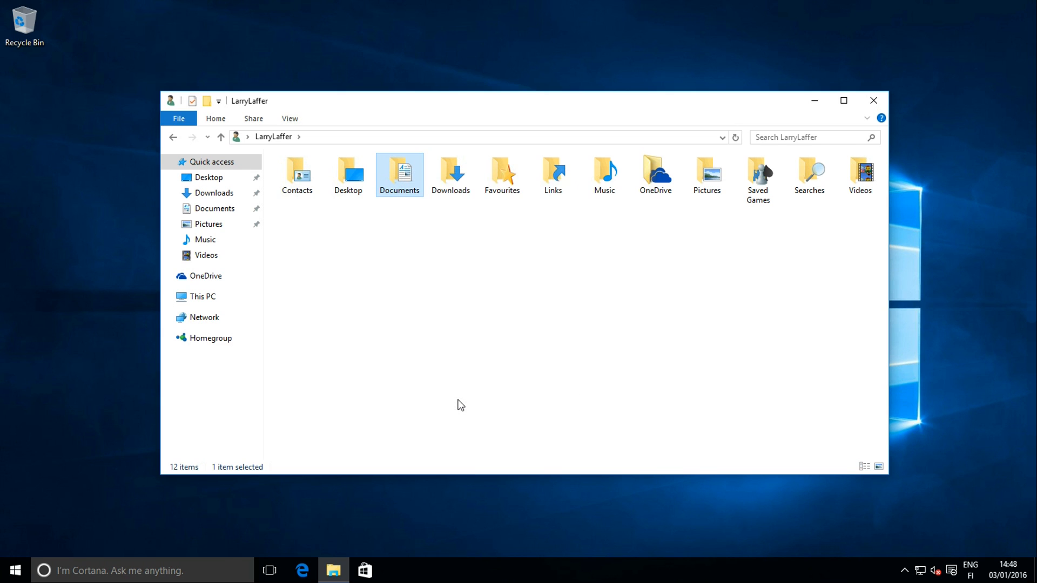
pyautogui.moveTo(511, 284); pyautogui.dragTo(463, 283)
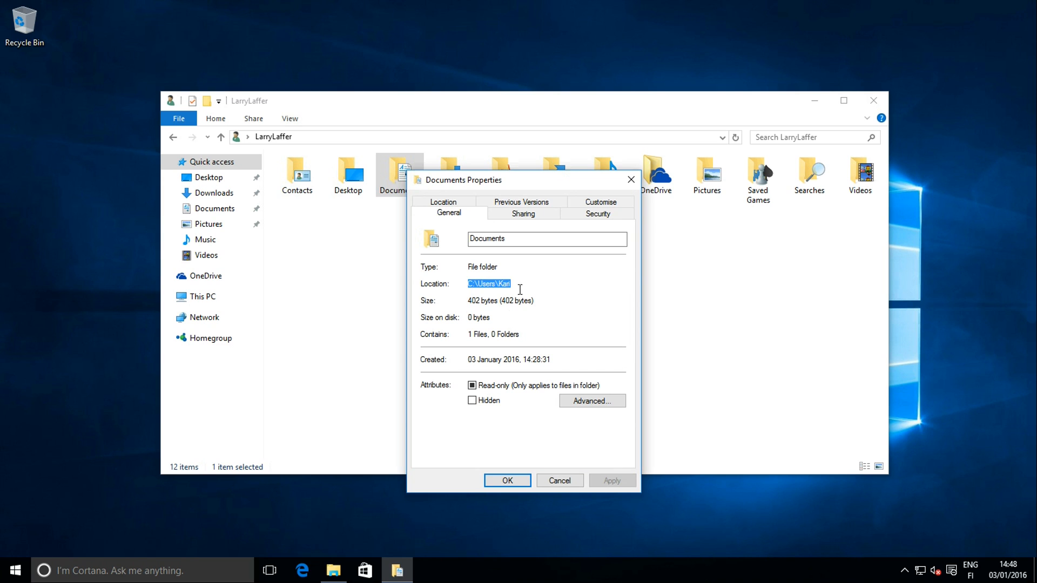
pyautogui.click(538, 283)
pyautogui.moveTo(538, 283); pyautogui.dragTo(463, 282)
pyautogui.click(542, 480)
# Browse This PC > Local Disk (C:) > Users to view the profile folder names
pyautogui.click(209, 296)
pyautogui.doubleClick(493, 285)
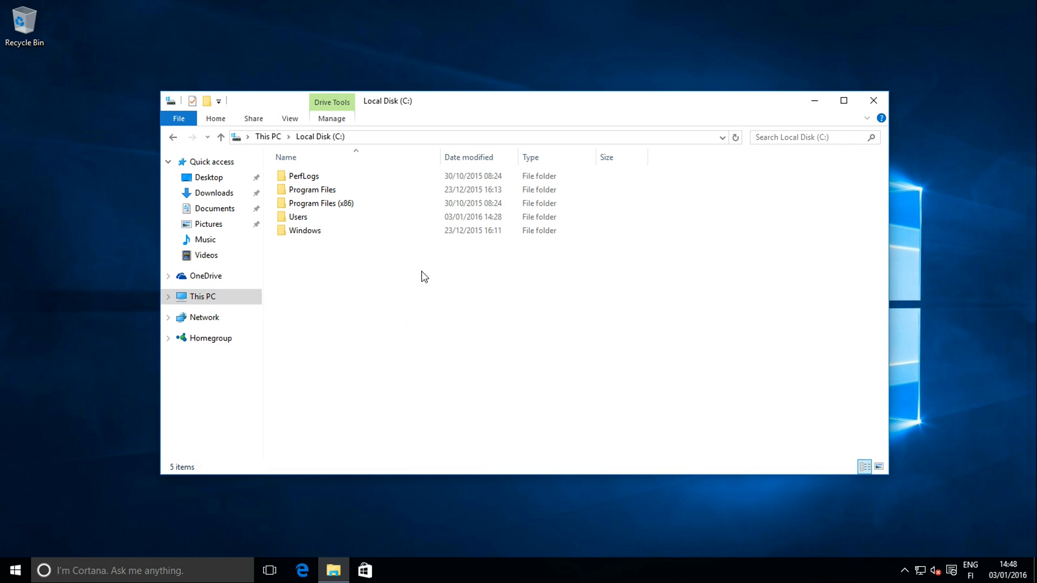
pyautogui.doubleClick(304, 216)
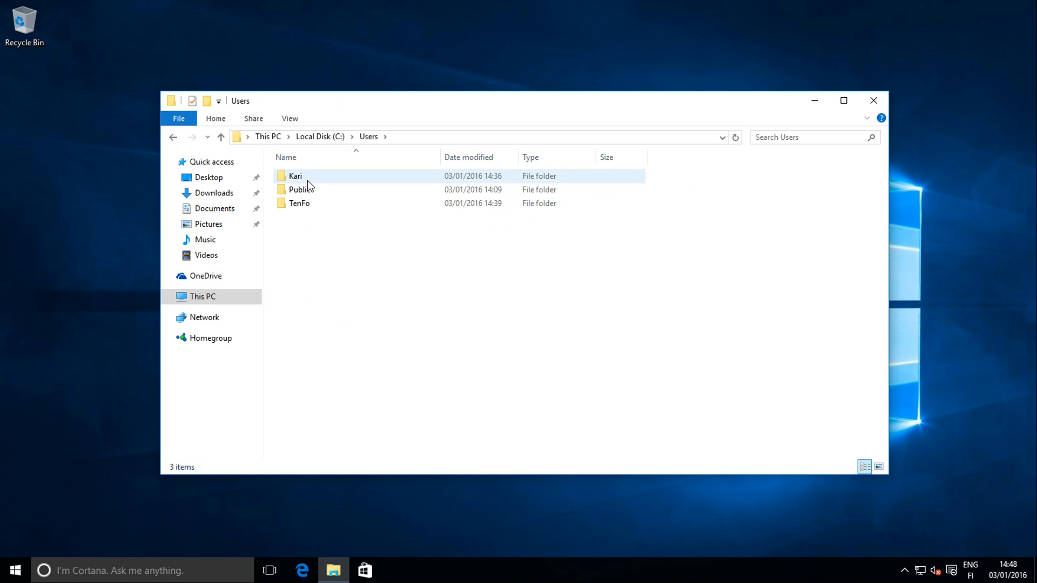
pyautogui.moveTo(379, 107); pyautogui.dragTo(489, 145)
# Check the signed-in account name, close Explorer, and expand Remote Desktop's full options
pyautogui.click(16, 573)
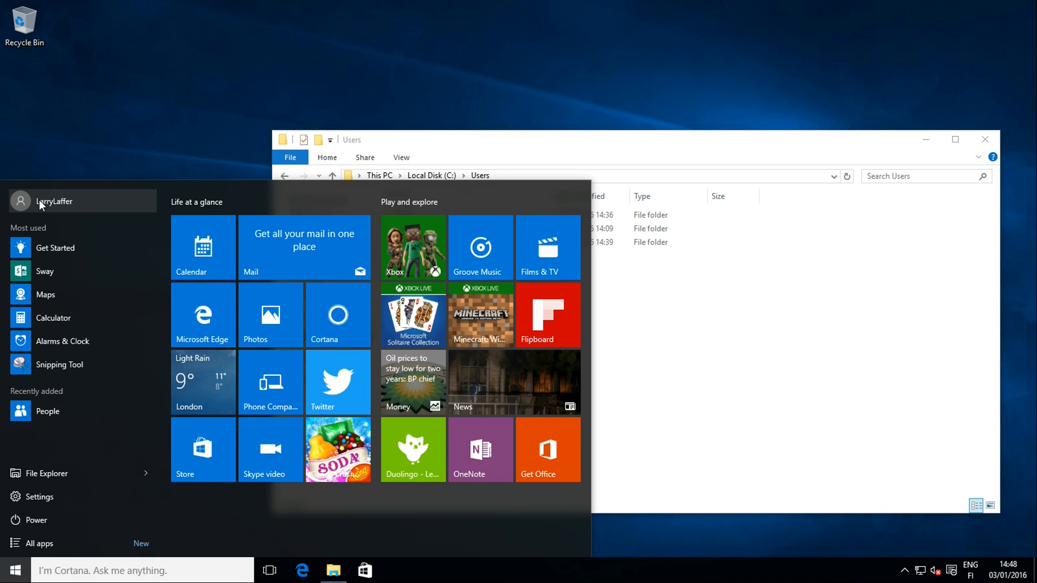
pyautogui.click(741, 312)
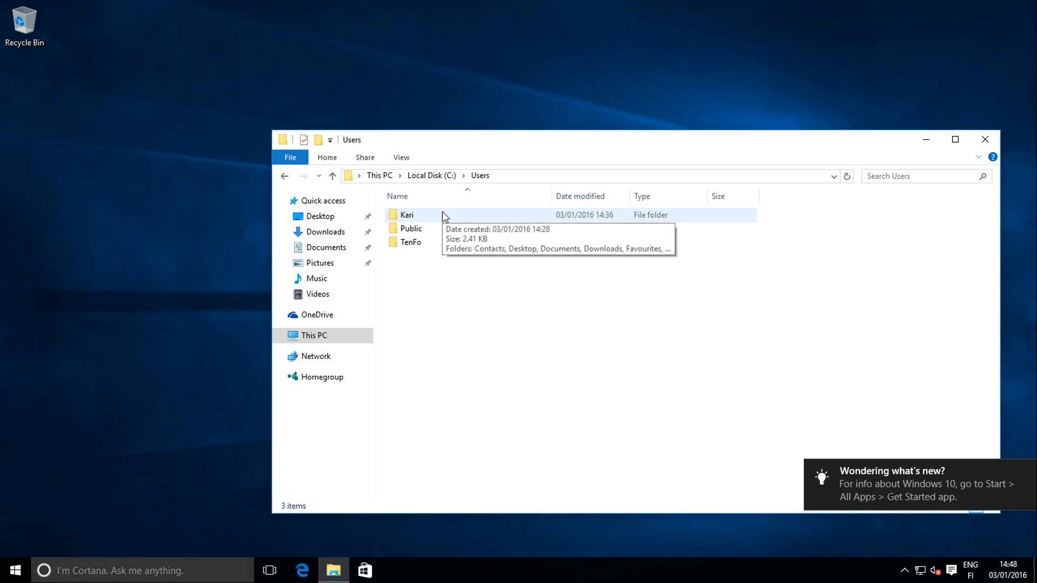
pyautogui.moveTo(580, 143); pyautogui.dragTo(479, 124)
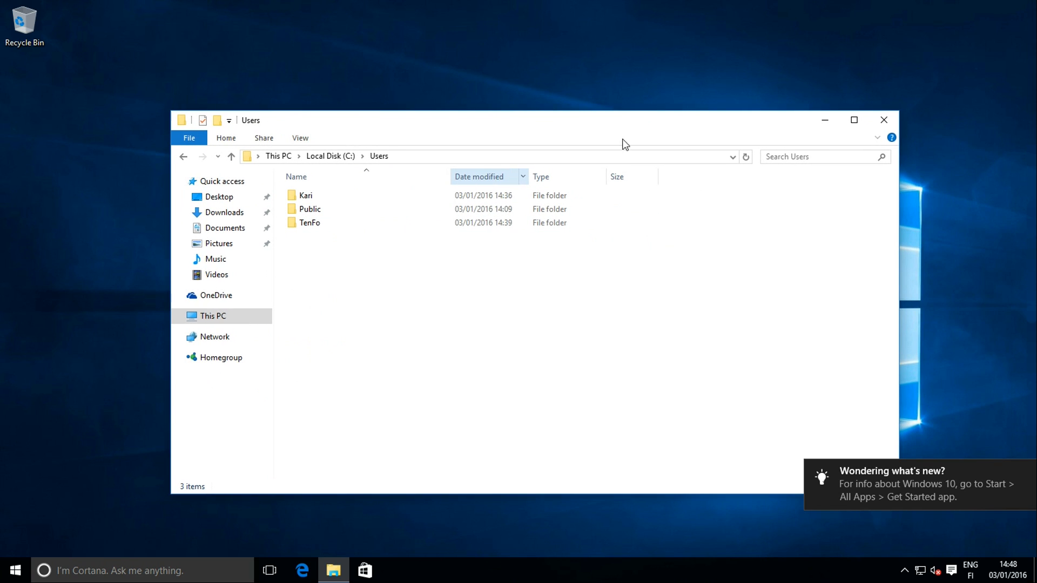
pyautogui.click(886, 122)
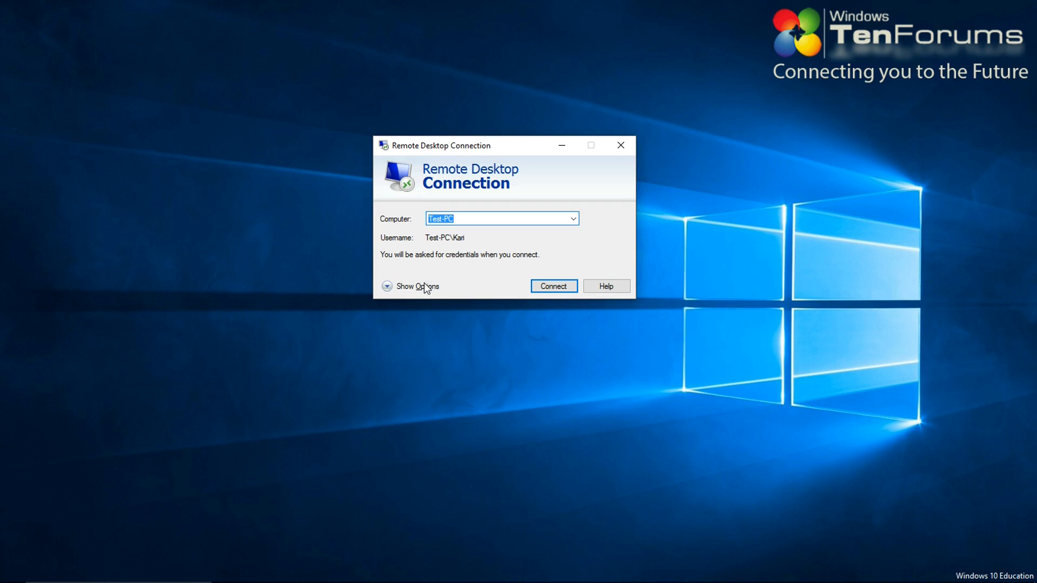
pyautogui.click(423, 286)
# Clear the saved user name and start connecting to Test-PC
pyautogui.press('Tab')
pyautogui.press('Delete')
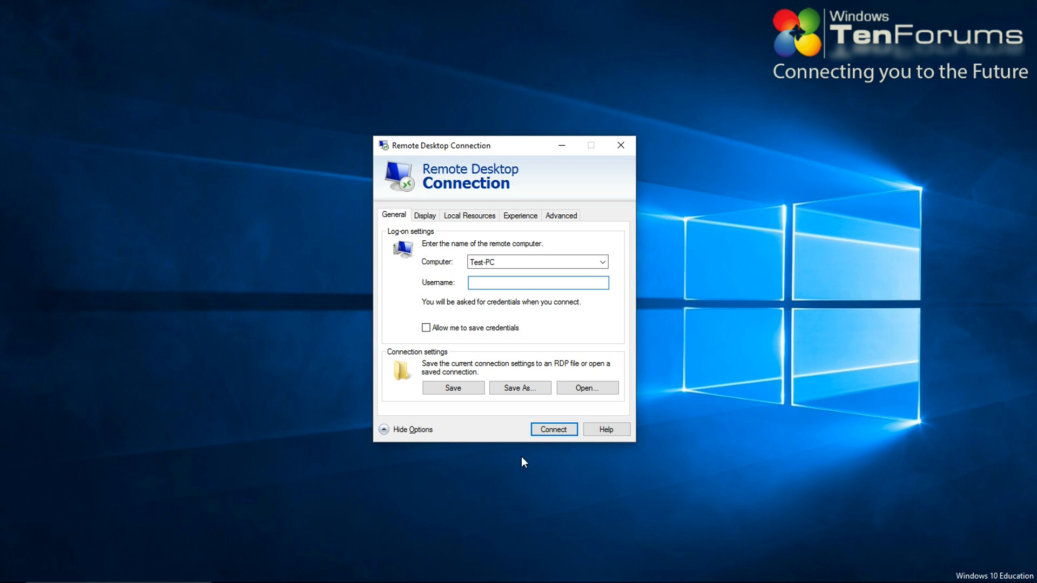
pyautogui.click(430, 216)
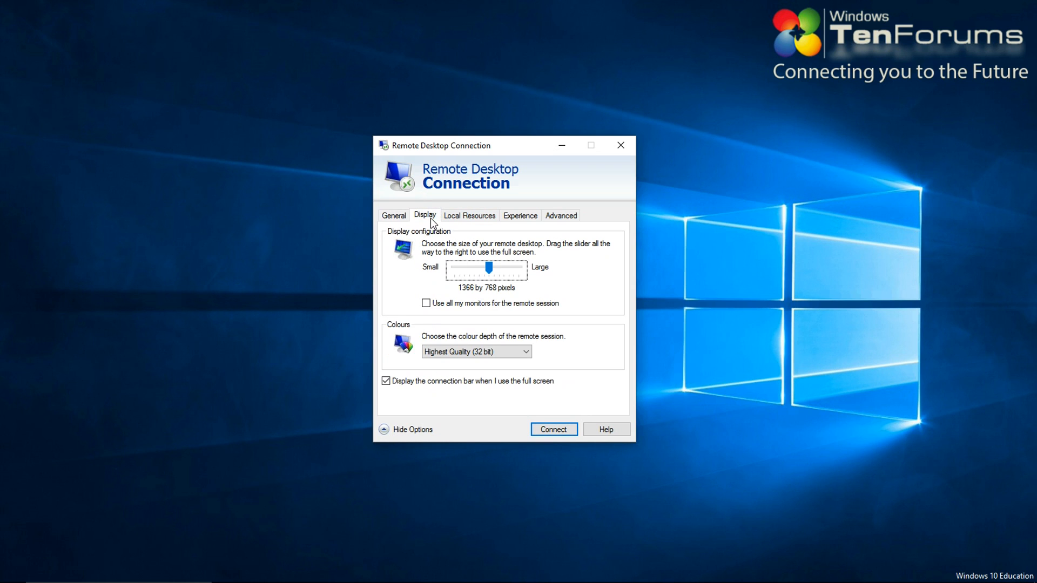
pyautogui.click(552, 430)
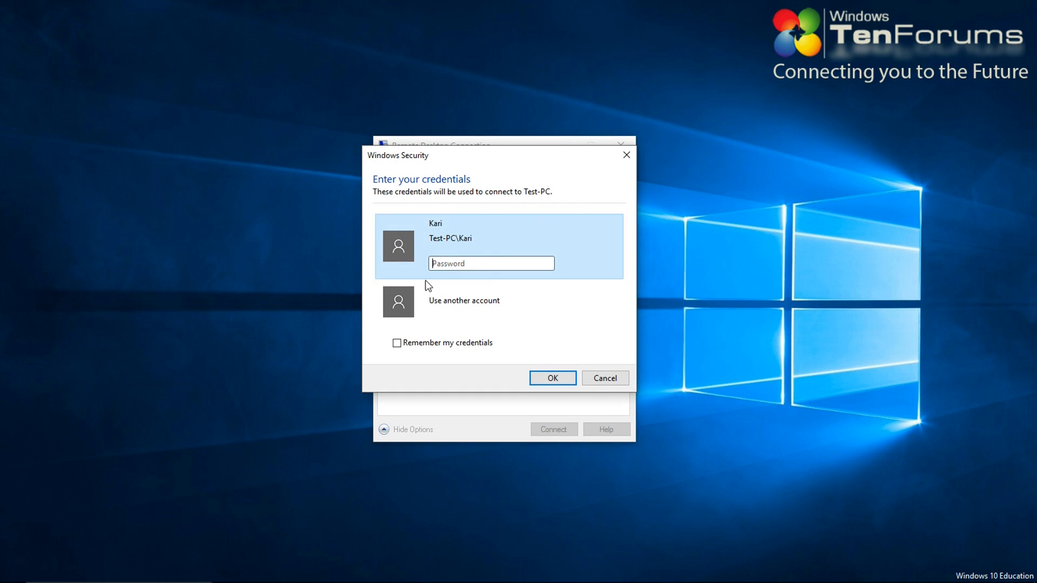
# Try signing in as Test-PC\LarryLaffer with the account password
pyautogui.click(466, 297)
pyautogui.click(471, 278)
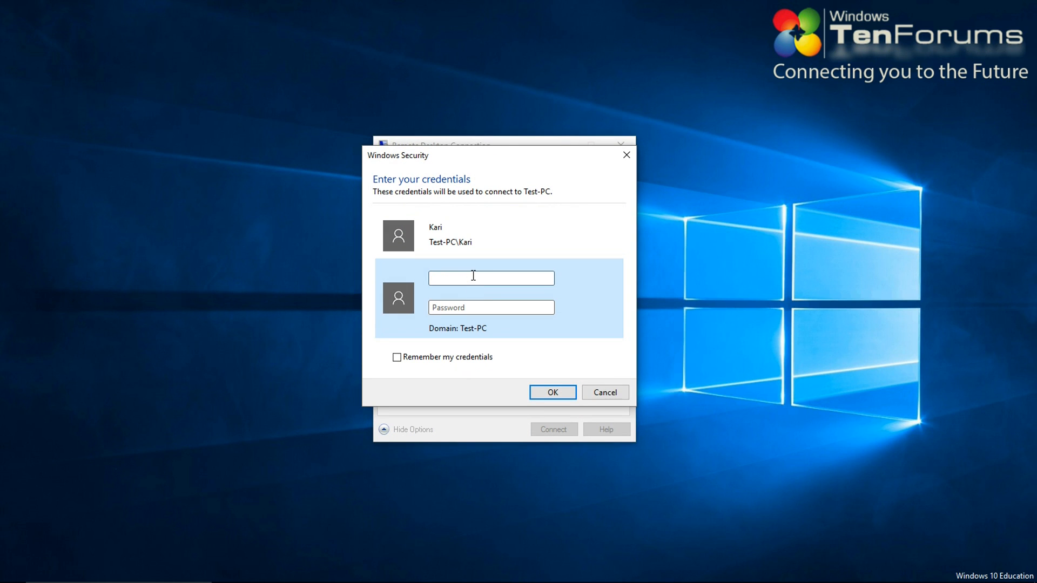
pyautogui.write('Test-PC\\LarryLaffer')
pyautogui.press('Tab')
pyautogui.write('*********')
pyautogui.press('Return')
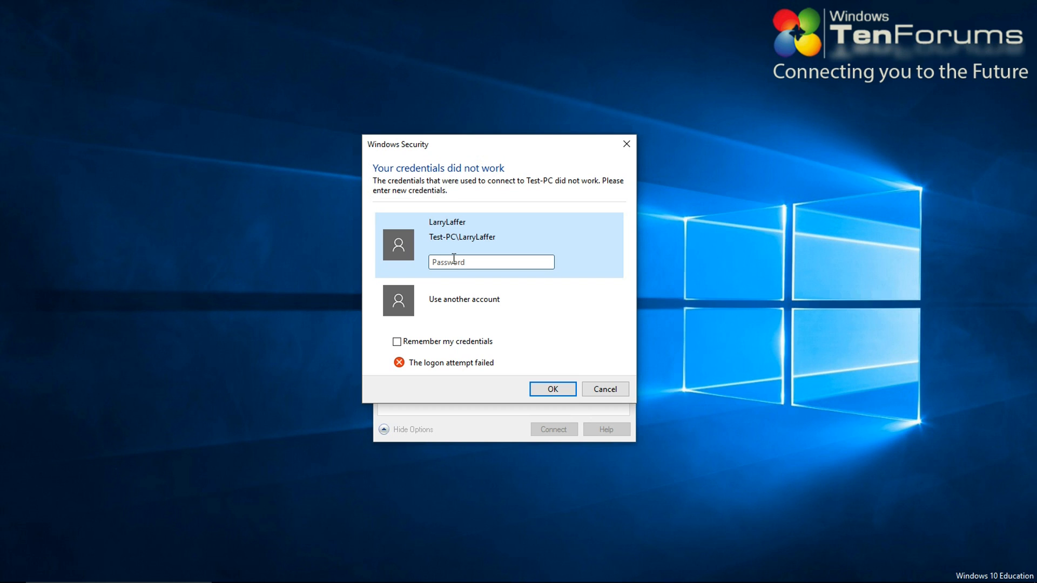
# Sign in as Test-PC\Kari with the account password and accept the certificate warning
pyautogui.click(463, 300)
pyautogui.click(471, 277)
pyautogui.write('T')
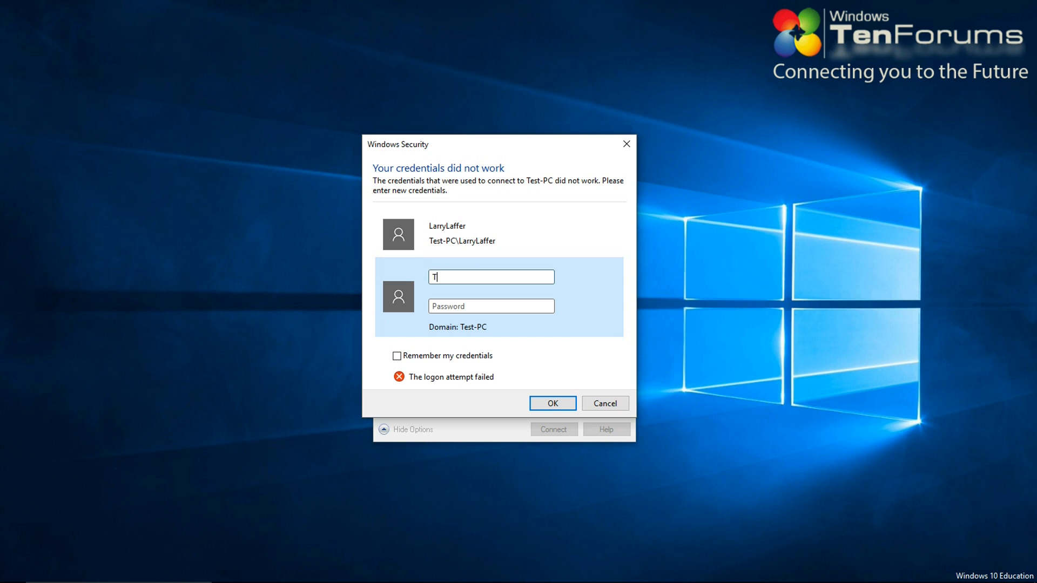
pyautogui.write('est-PC\\Kari')
pyautogui.press('Tab')
pyautogui.write('******')
pyautogui.press('Return')
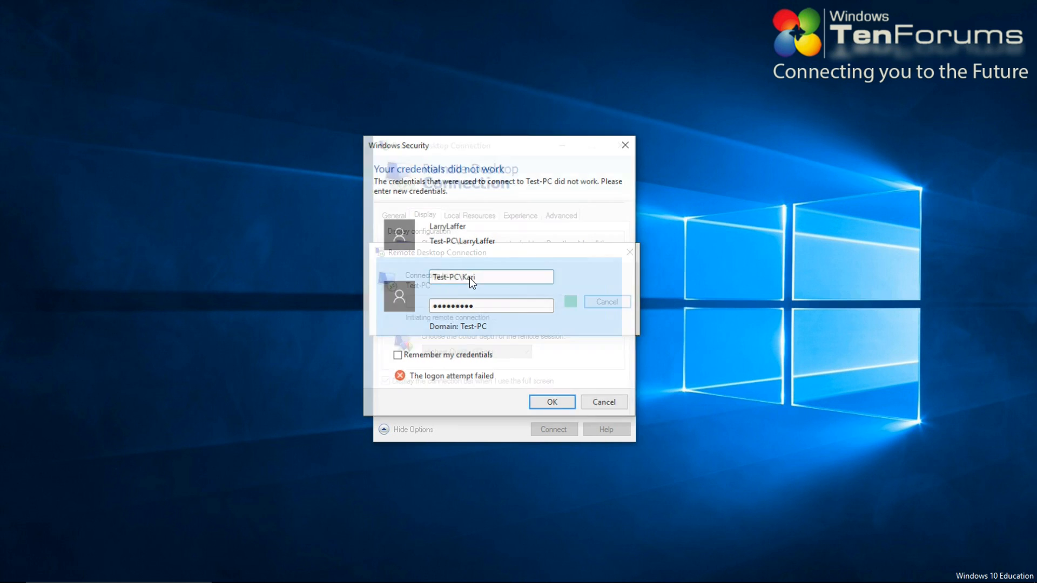
pyautogui.click(544, 402)
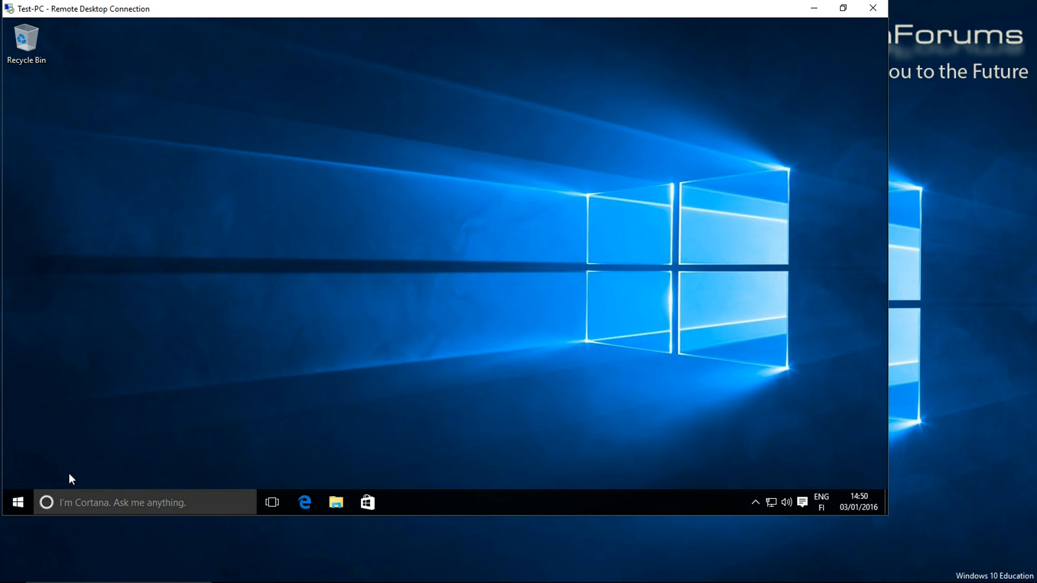
# Check the remote session's signed-in account in Start, then close the Remote Desktop window
pyautogui.click(19, 502)
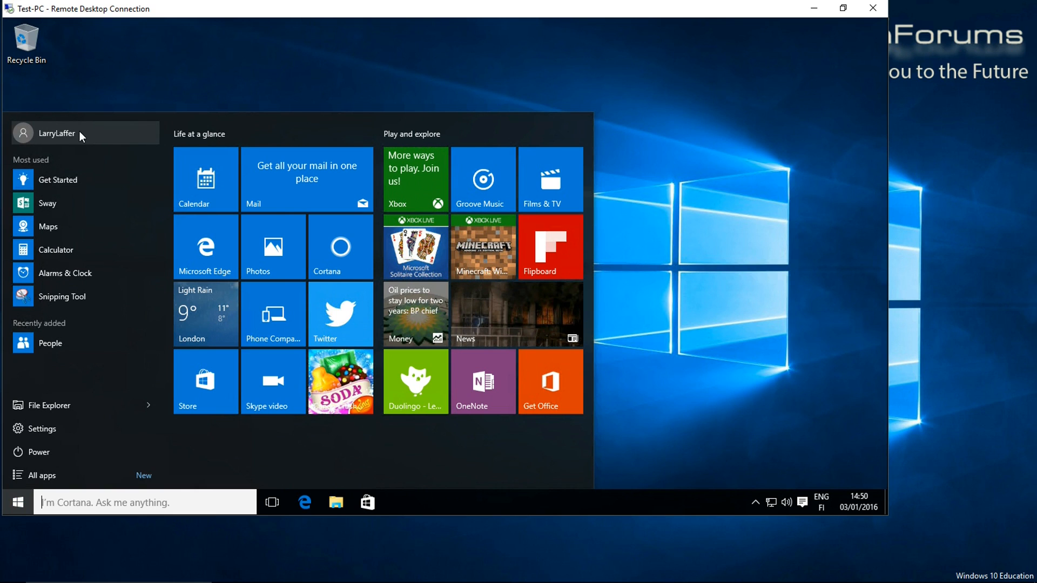
pyautogui.click(871, 9)
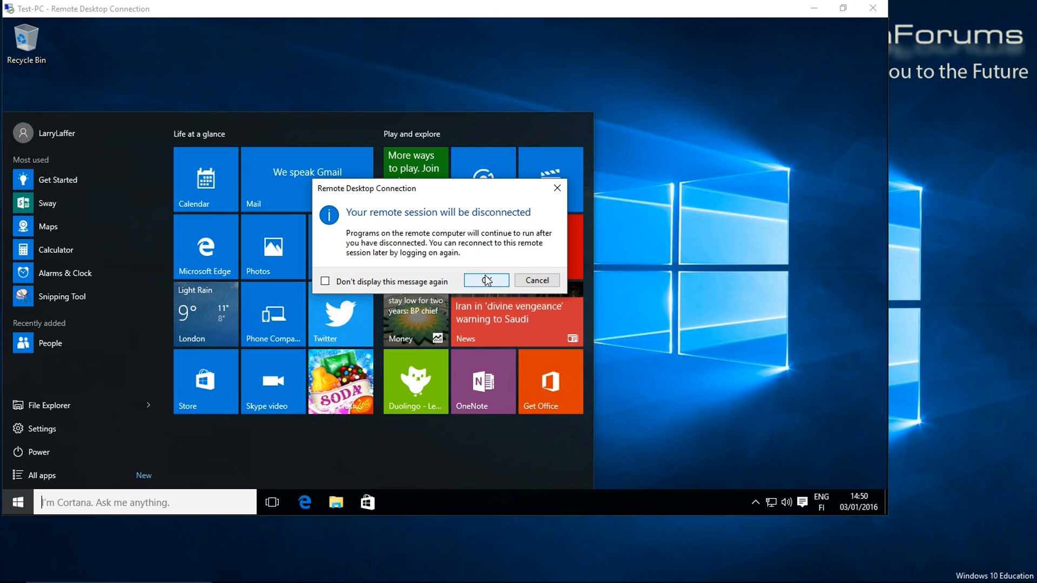